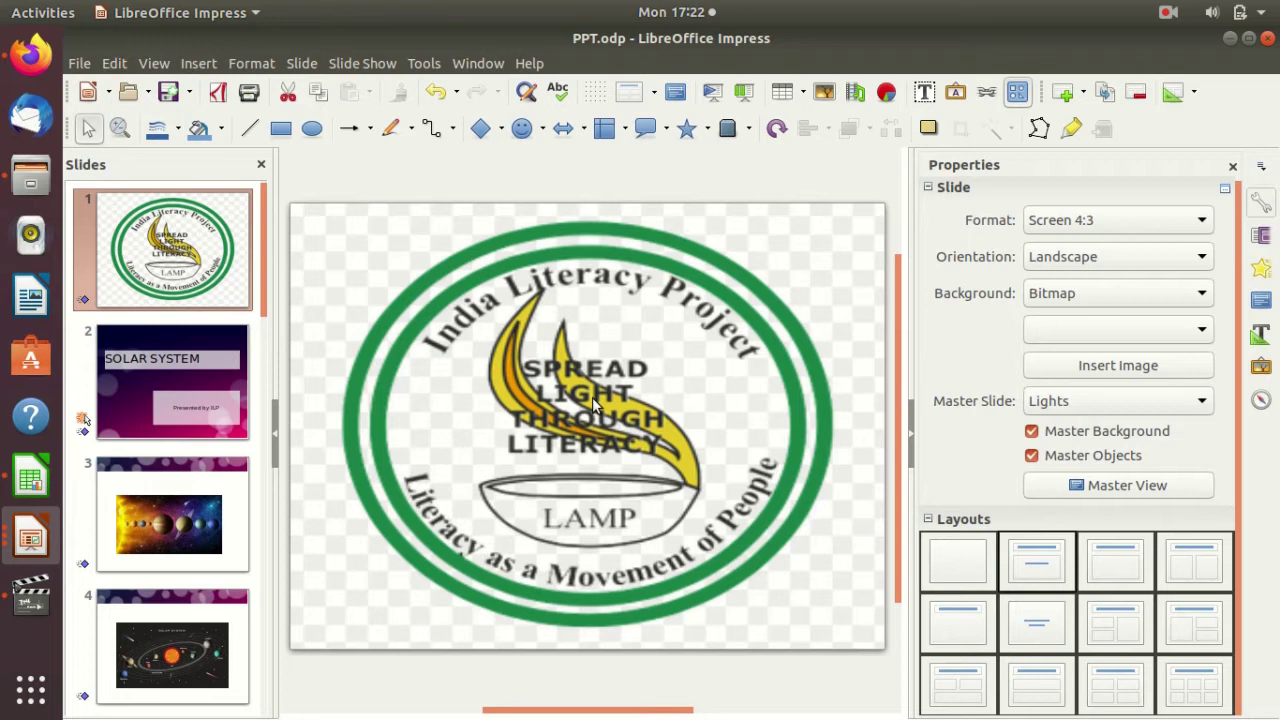
# Step: Look through slides 3, 4 and 1, finishing on slide 2, the SOLAR SYSTEM title slide
pyautogui.scroll(-10, 108, 389)
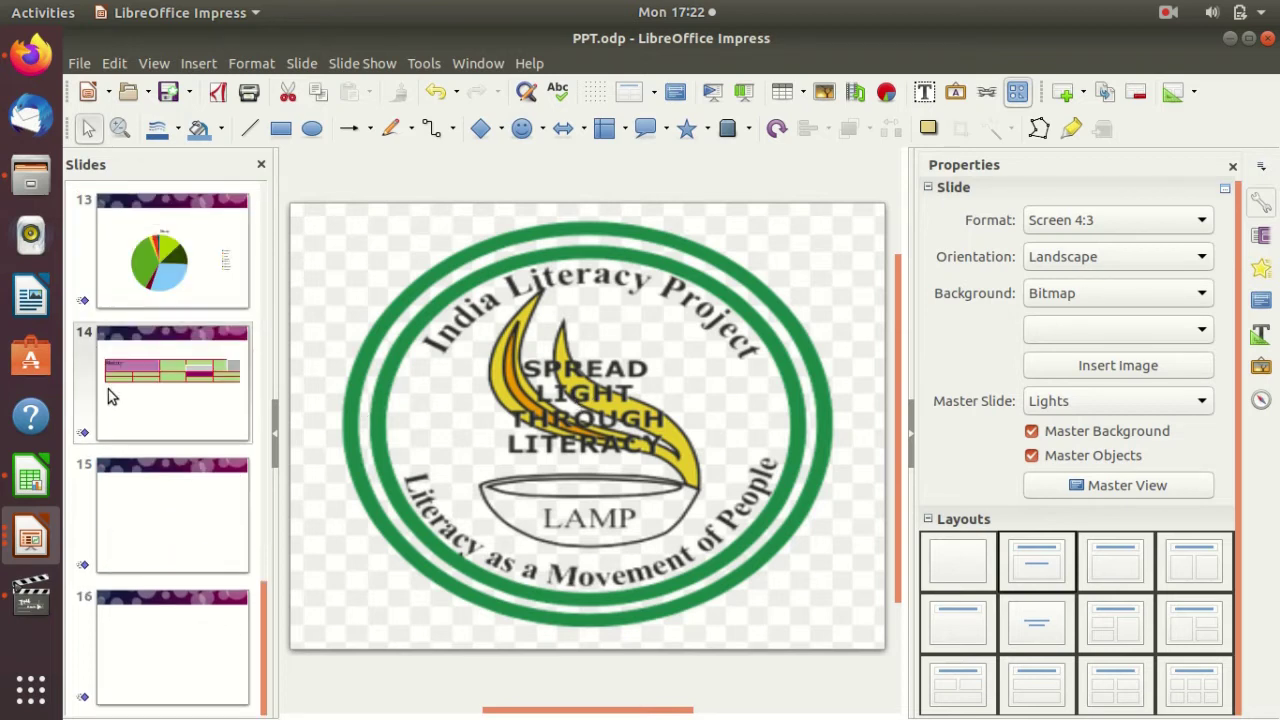
pyautogui.scroll(8, 120, 428)
pyautogui.scroll(-5, 120, 428)
pyautogui.scroll(5, 120, 428)
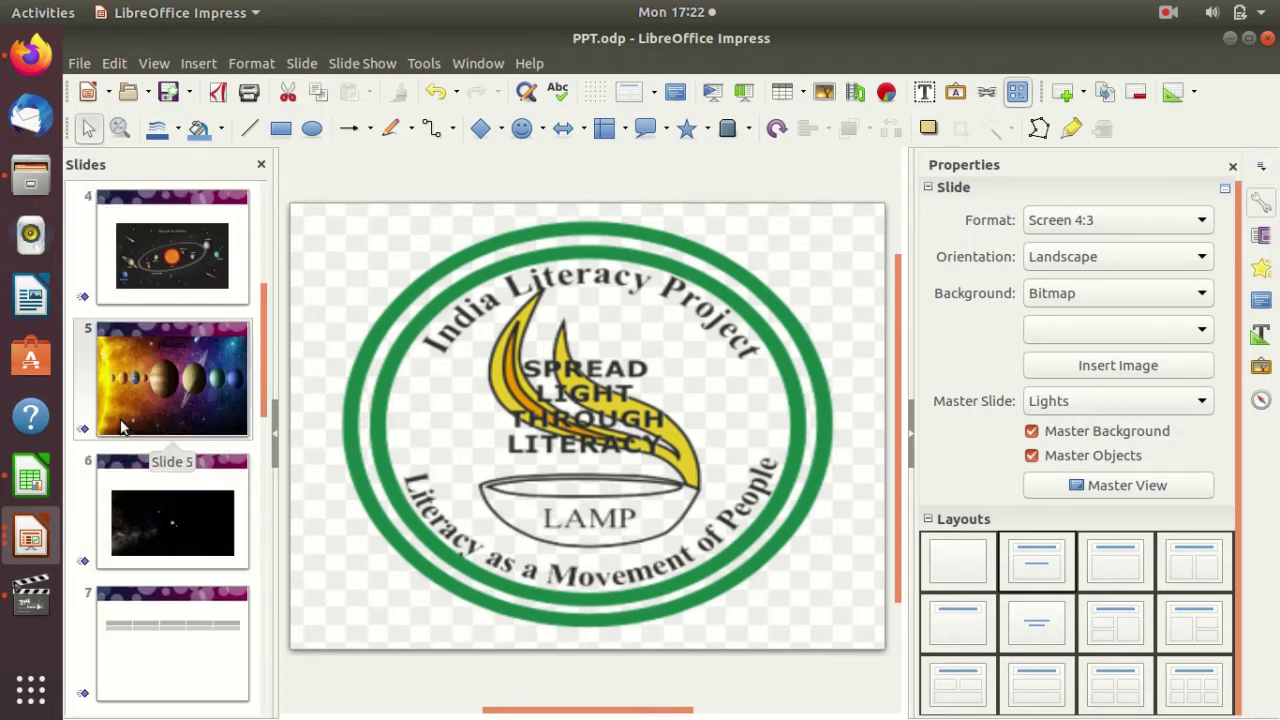
pyautogui.scroll(3, 120, 426)
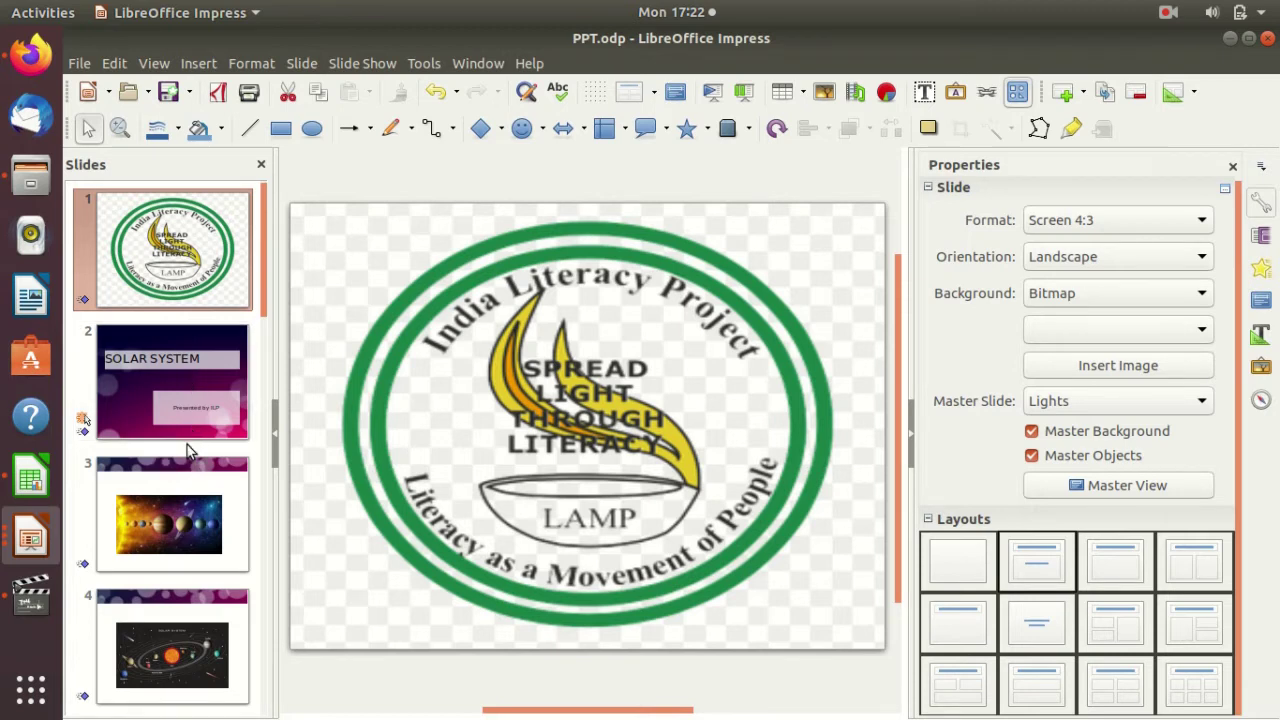
pyautogui.click(180, 510)
pyautogui.click(190, 618)
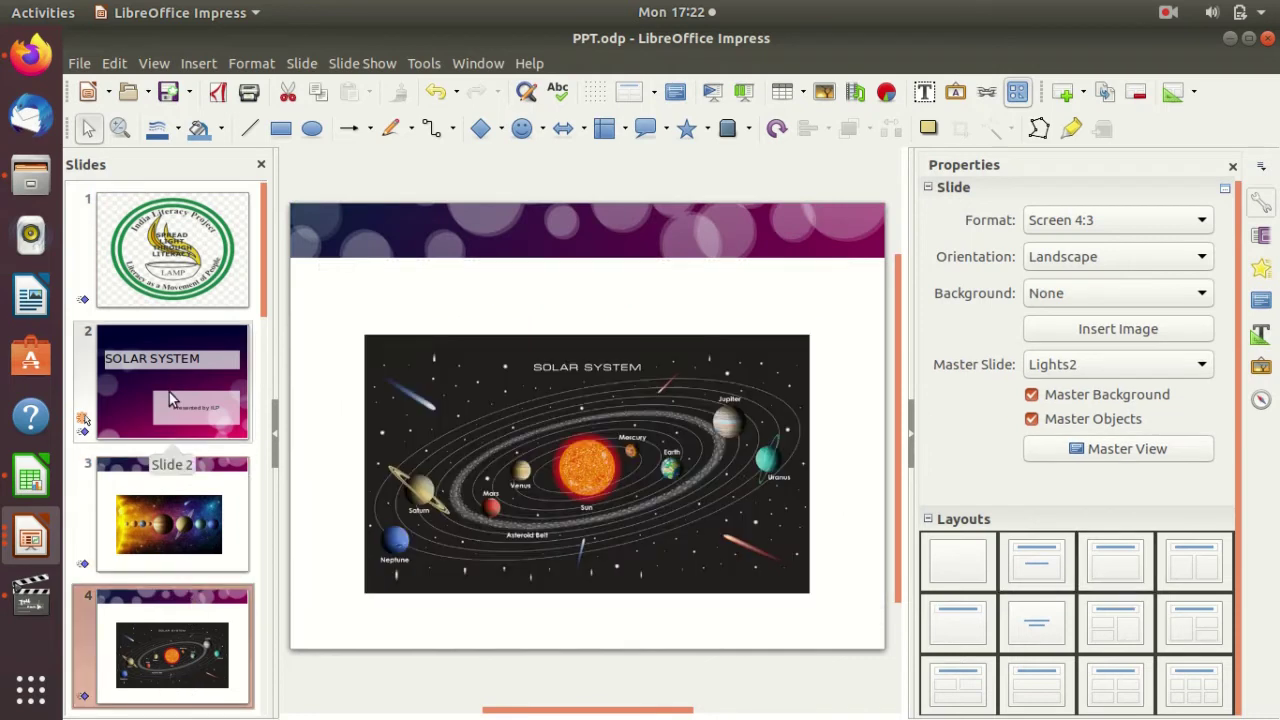
pyautogui.click(171, 400)
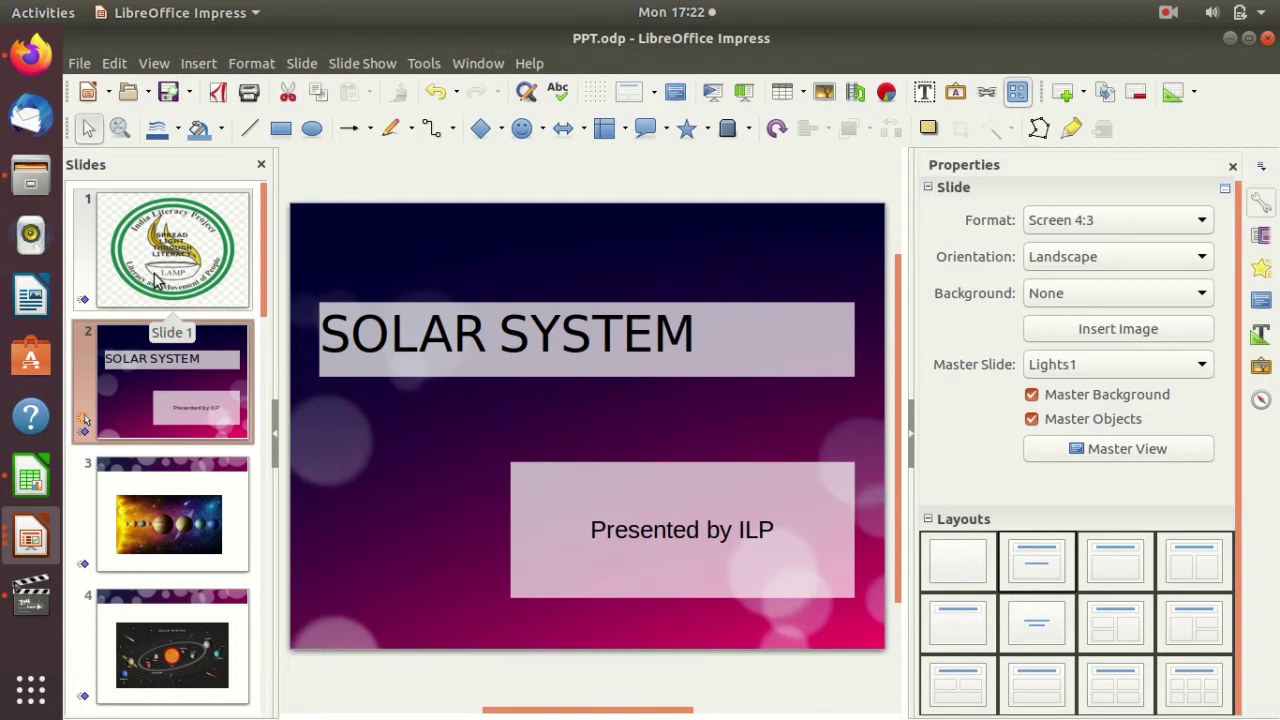
pyautogui.click(163, 264)
pyautogui.click(168, 398)
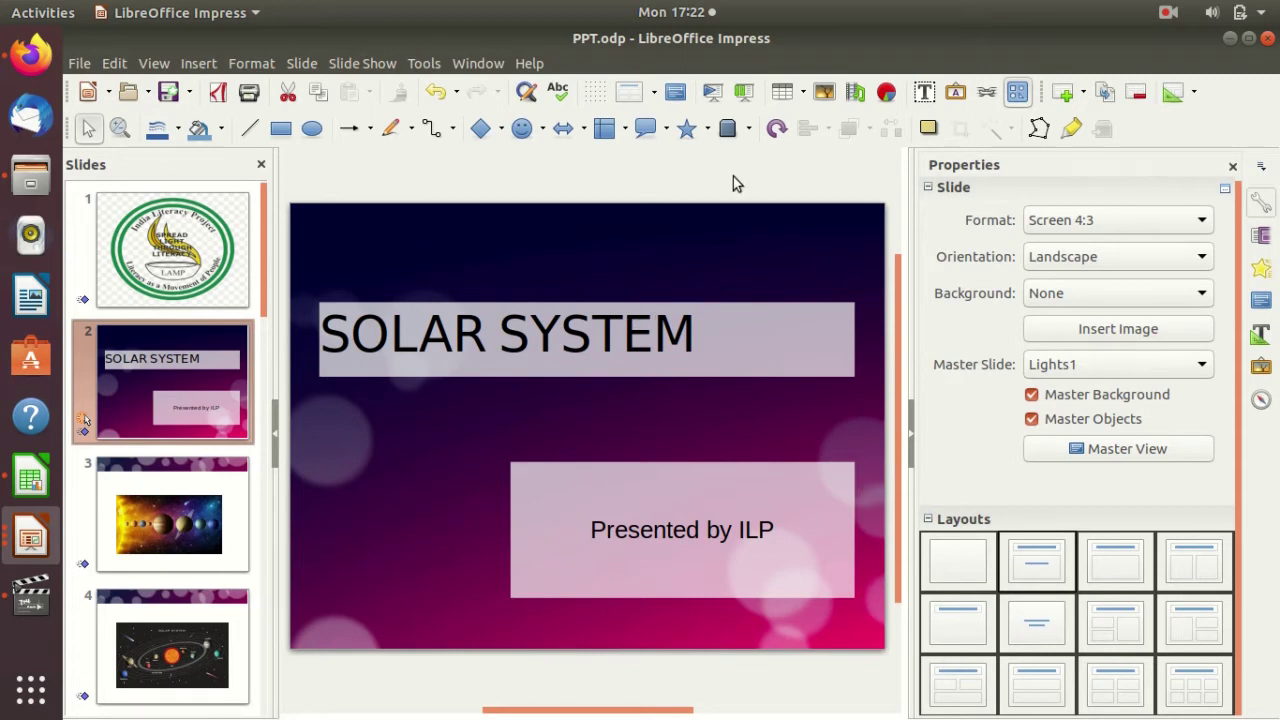
pyautogui.click(186, 524)
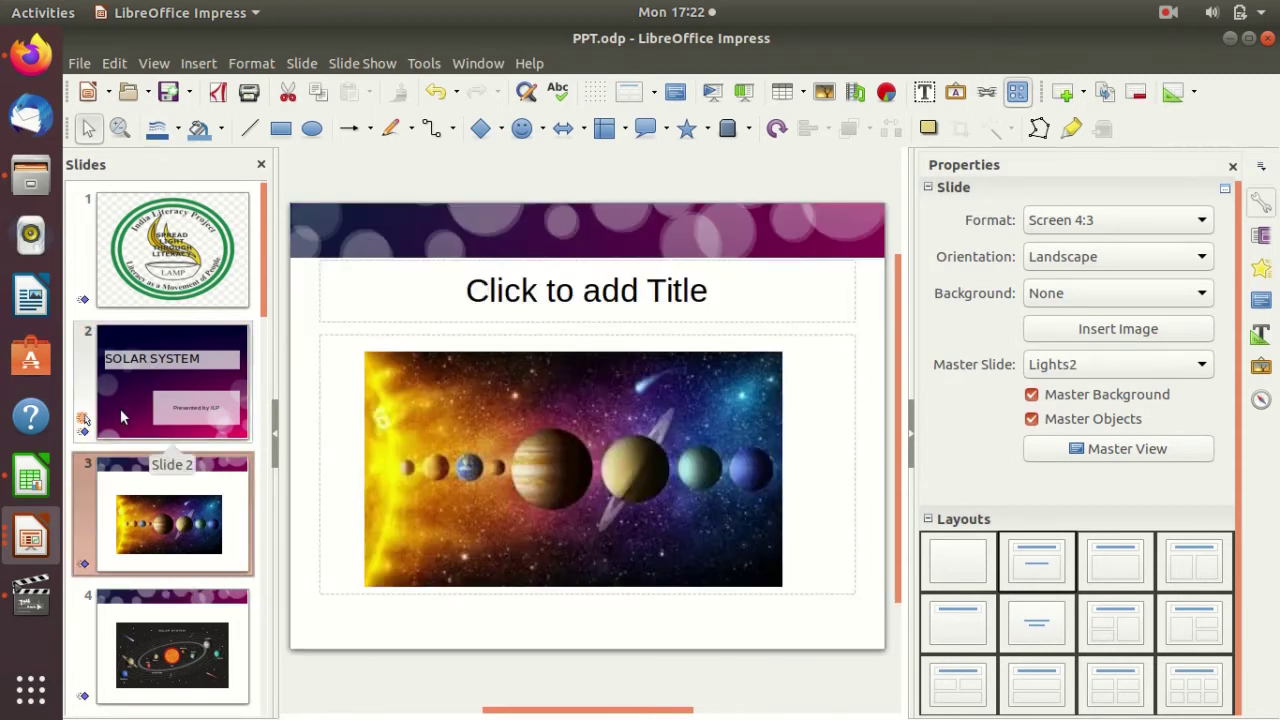
pyautogui.click(120, 418)
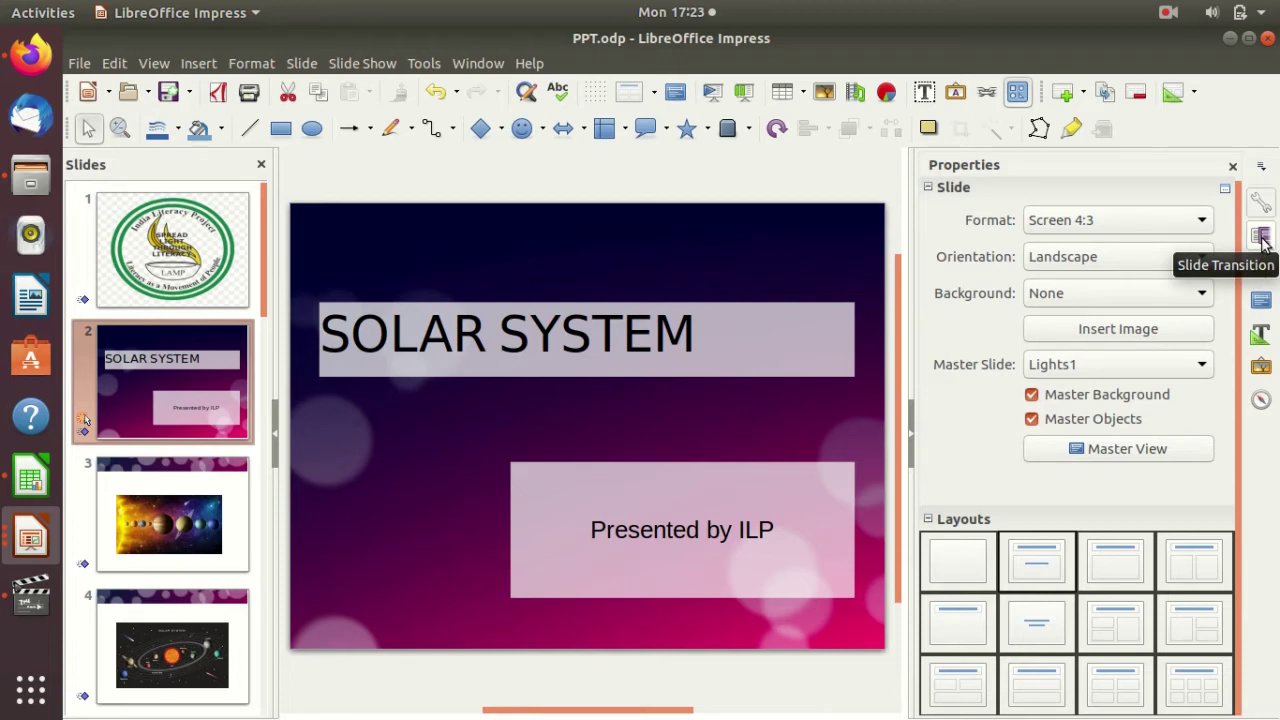
# Step: Show the Slide Transition settings with slide 1, the literacy logo slide, selected
pyautogui.click(1262, 242)
pyautogui.click(172, 250)
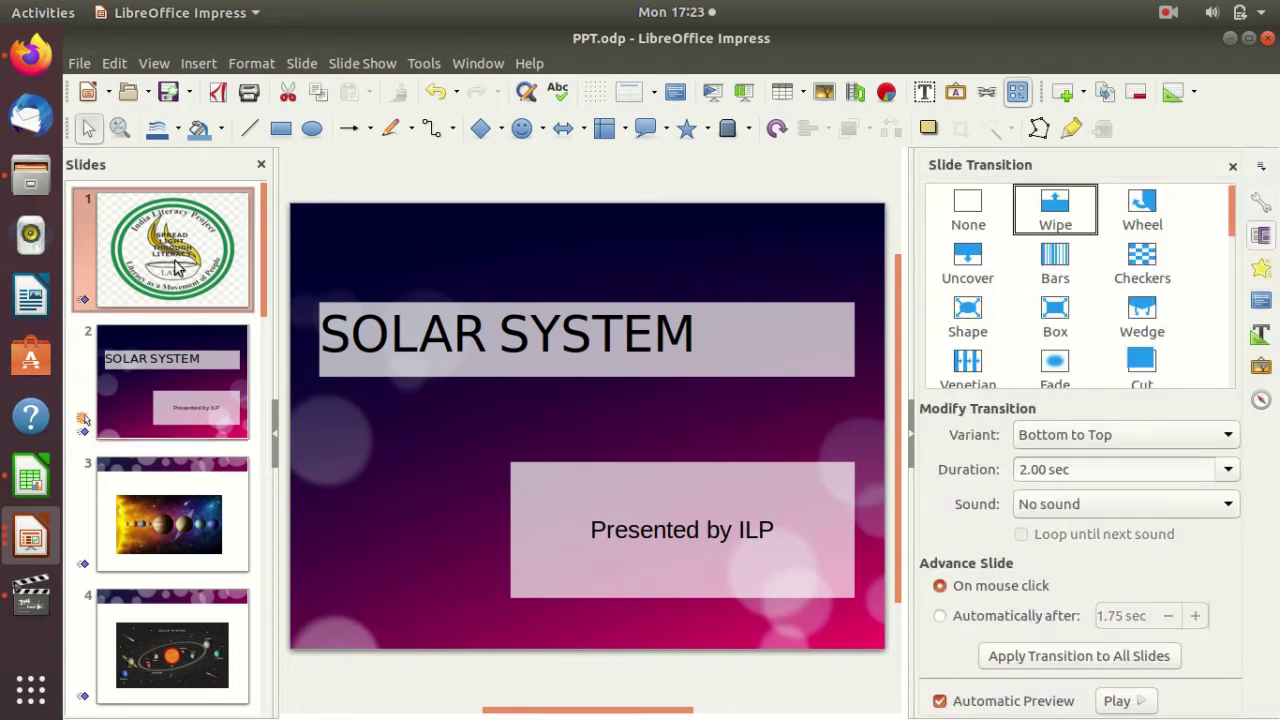
pyautogui.click(1261, 235)
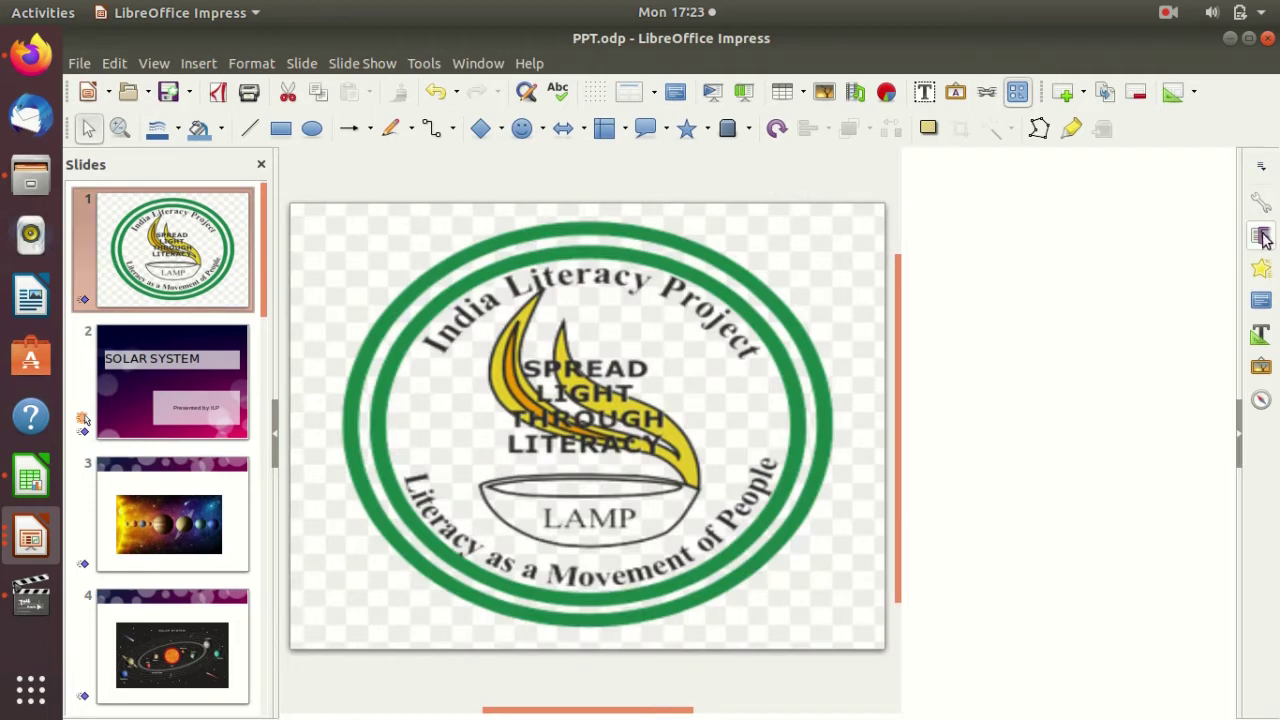
pyautogui.click(1261, 235)
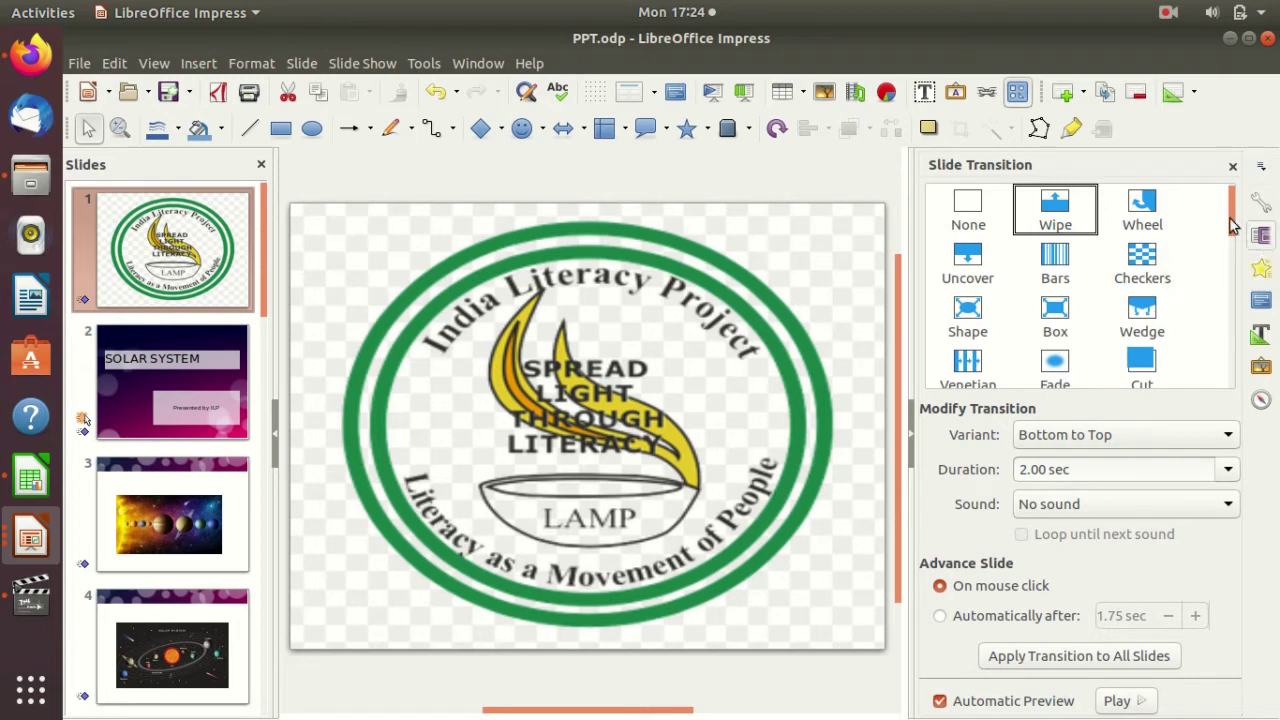
# Step: Apply a Wipe transition to slide 1, Bottom to Top over 2.00 sec
pyautogui.scroll(-1, 1233, 236)
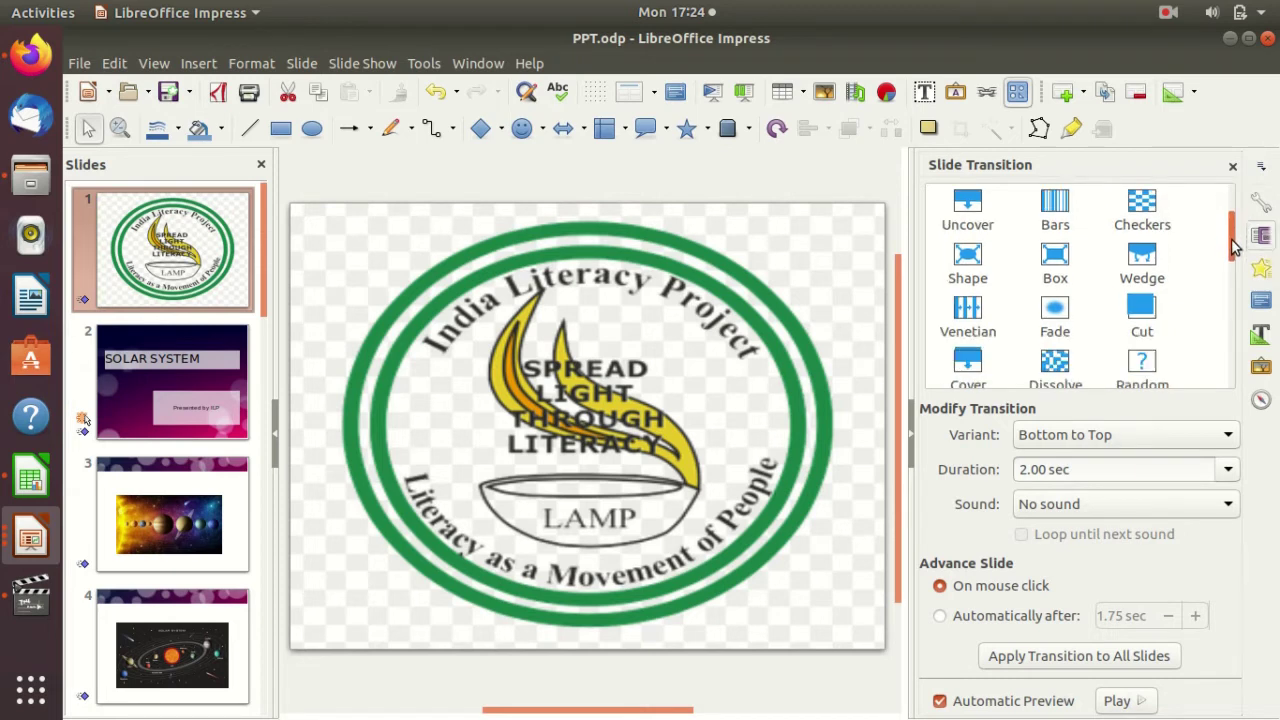
pyautogui.moveTo(1233, 236)
pyautogui.mouseDown()
pyautogui.moveTo(1235, 365)
pyautogui.moveTo(1238, 213)
pyautogui.mouseUp()
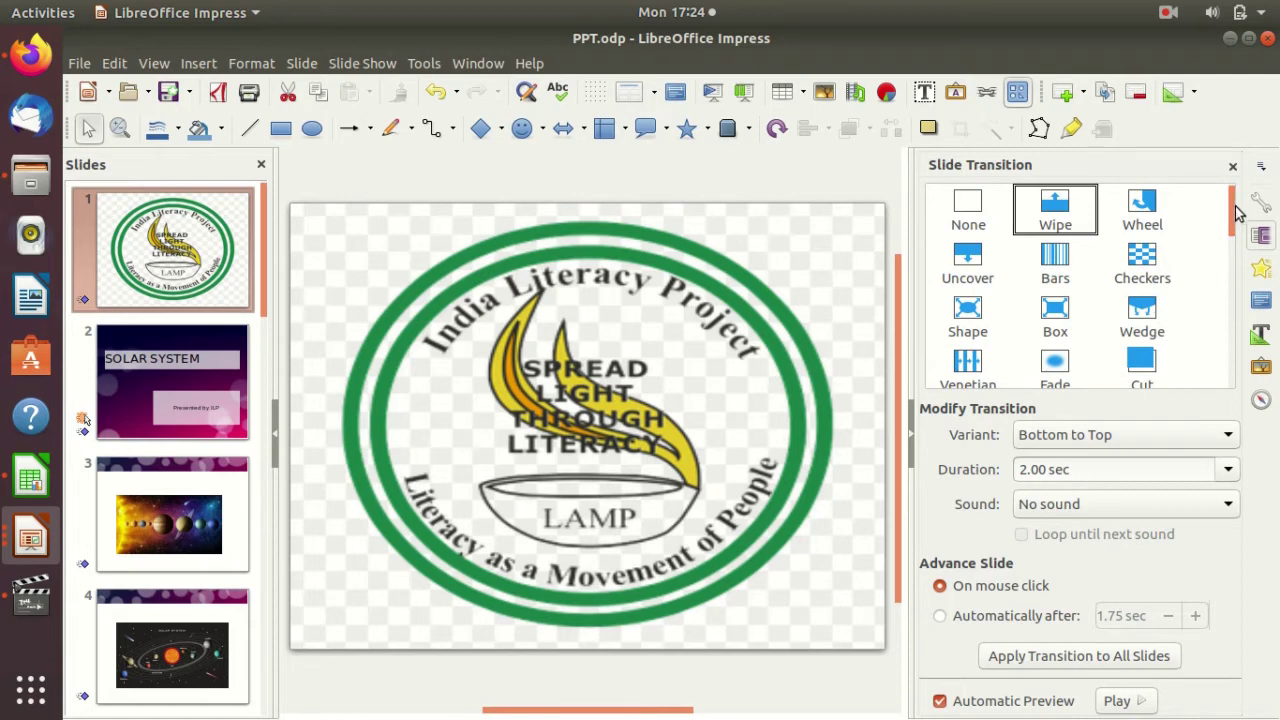
pyautogui.click(1065, 220)
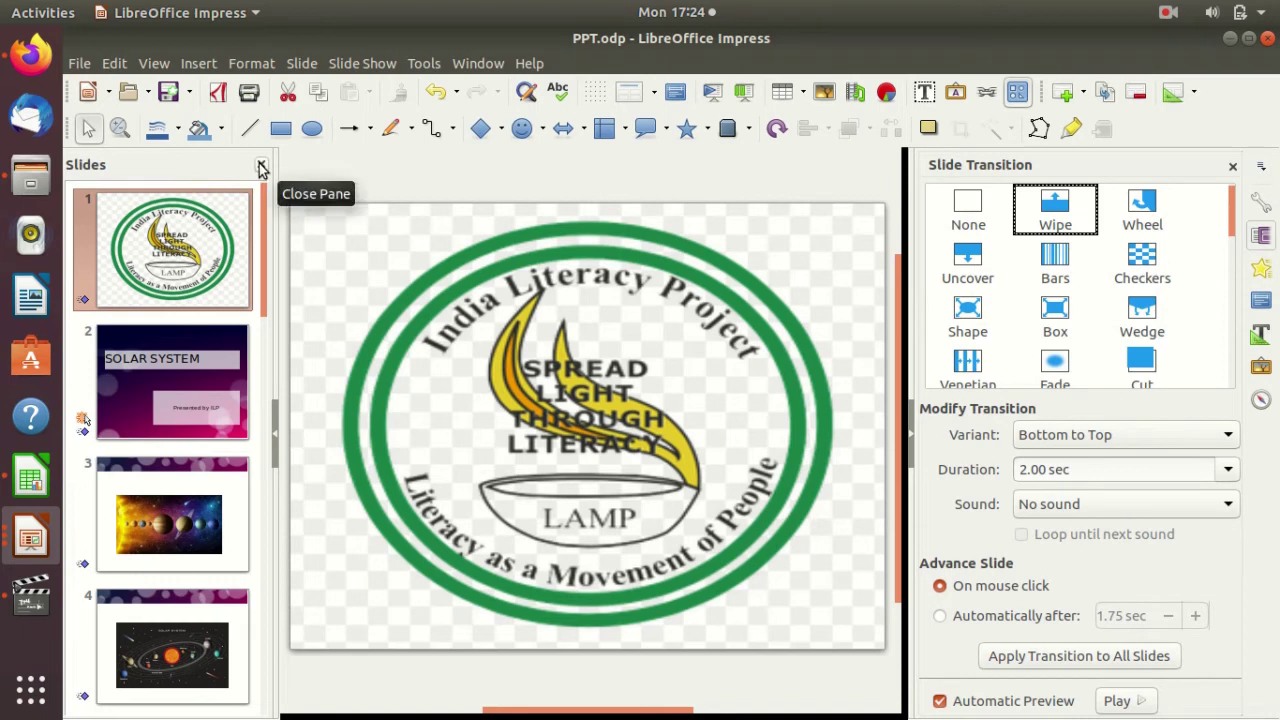
pyautogui.click(745, 92)
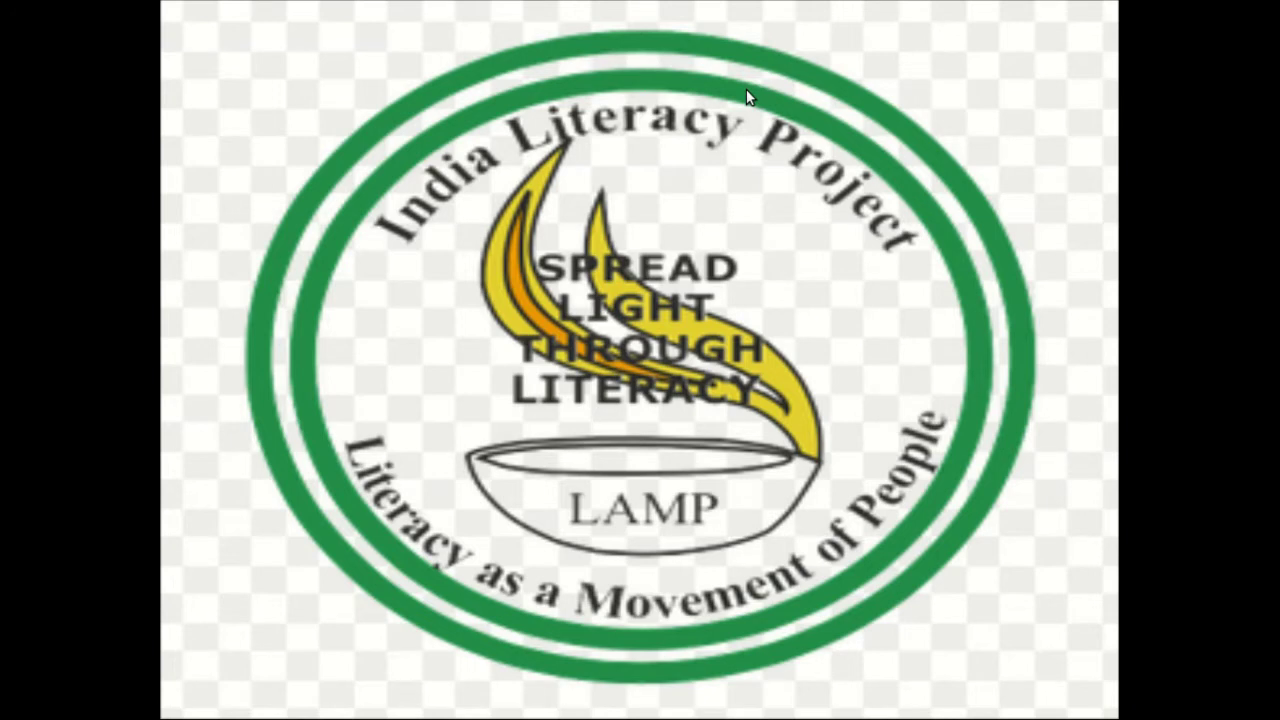
pyautogui.press('Escape')
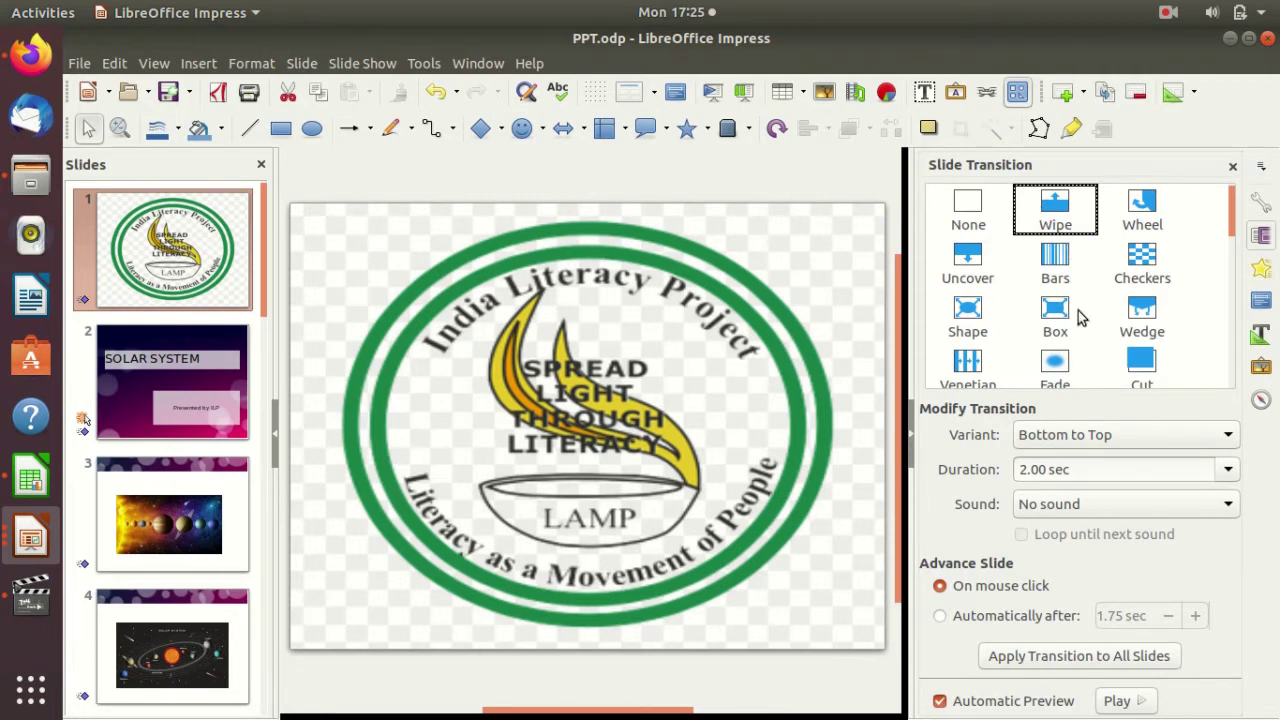
# Step: Give slide 1 a Split transition, Horizontal In
pyautogui.scroll(-3, 1091, 321)
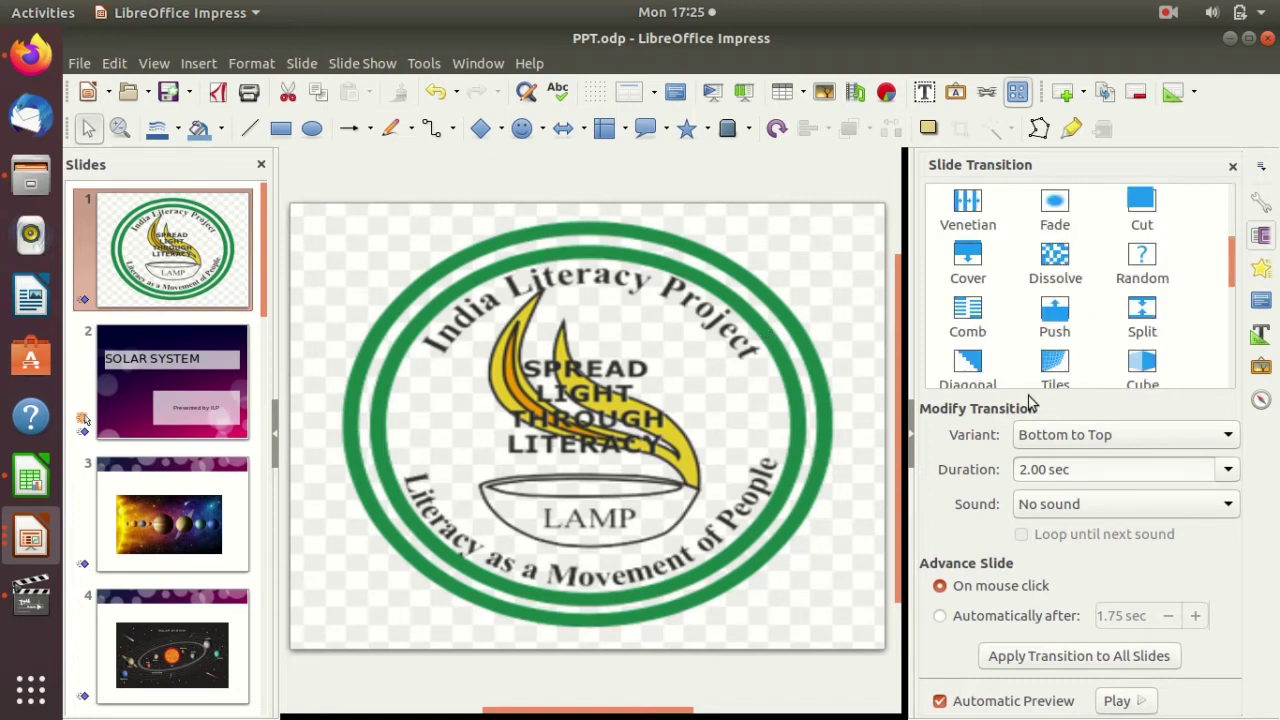
pyautogui.scroll(3, 1093, 312)
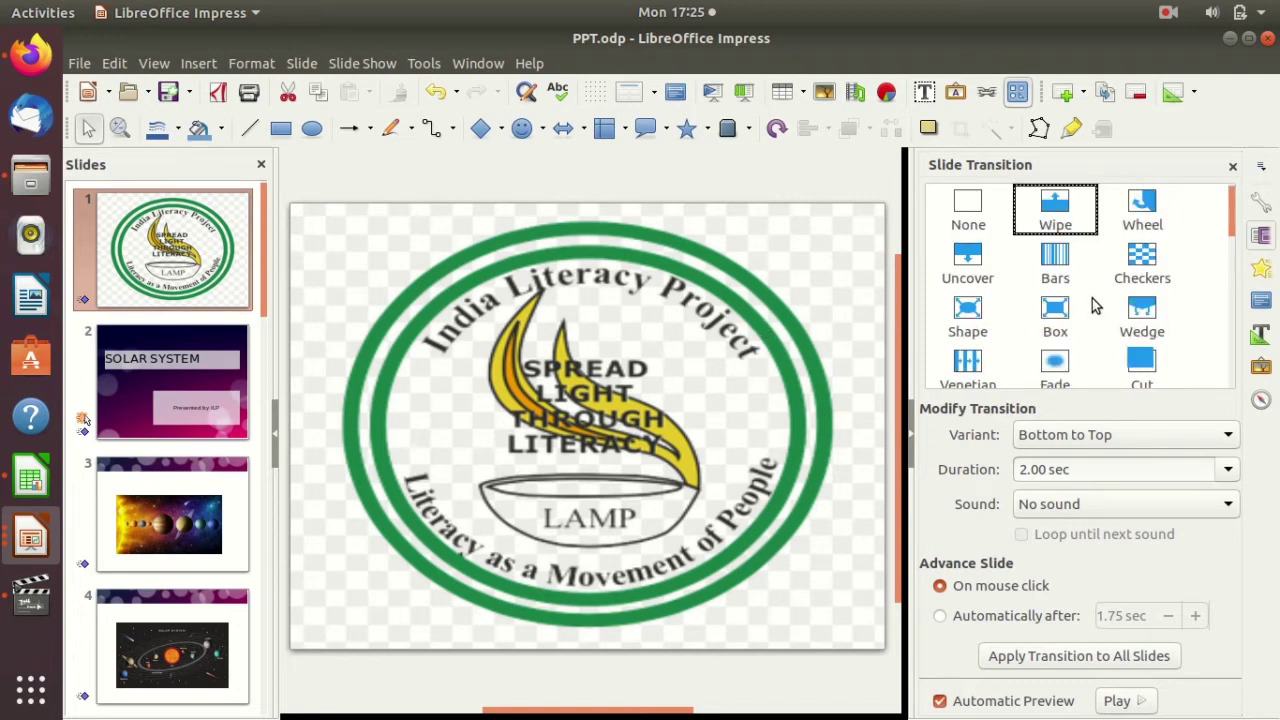
pyautogui.scroll(-6, 1095, 305)
pyautogui.scroll(-3, 1096, 305)
pyautogui.scroll(6, 1096, 305)
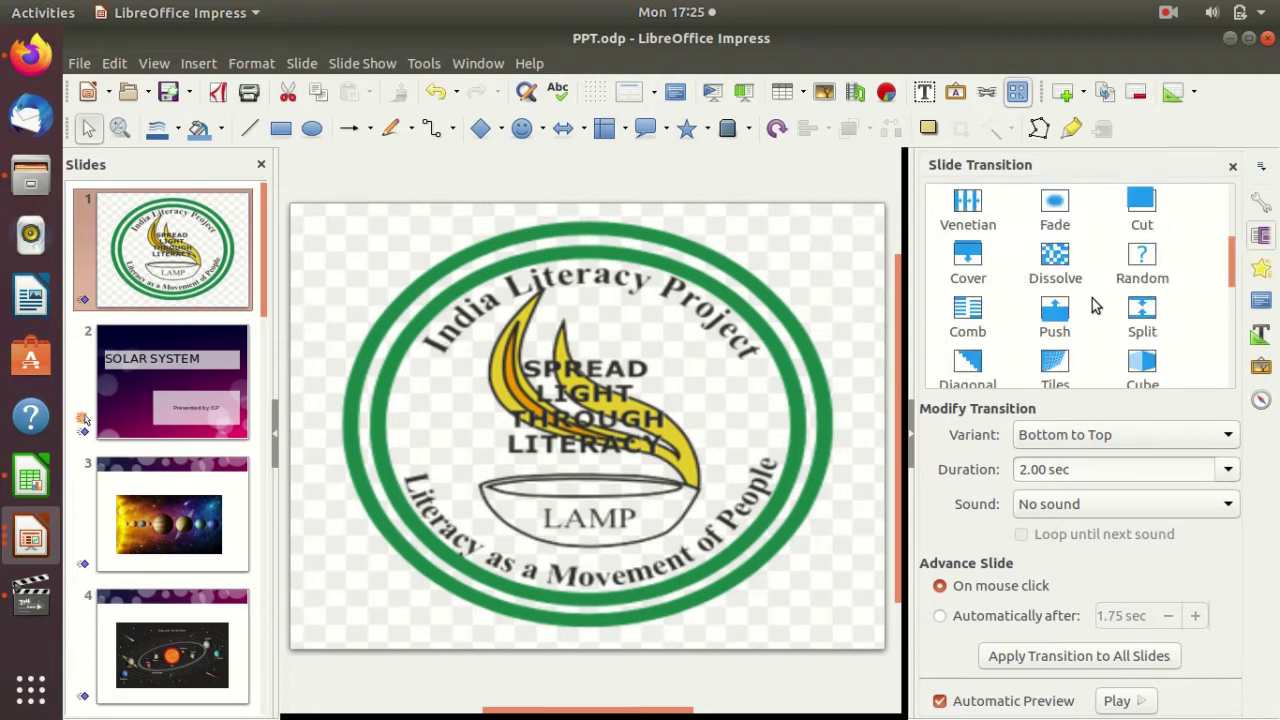
pyautogui.scroll(-6, 1096, 305)
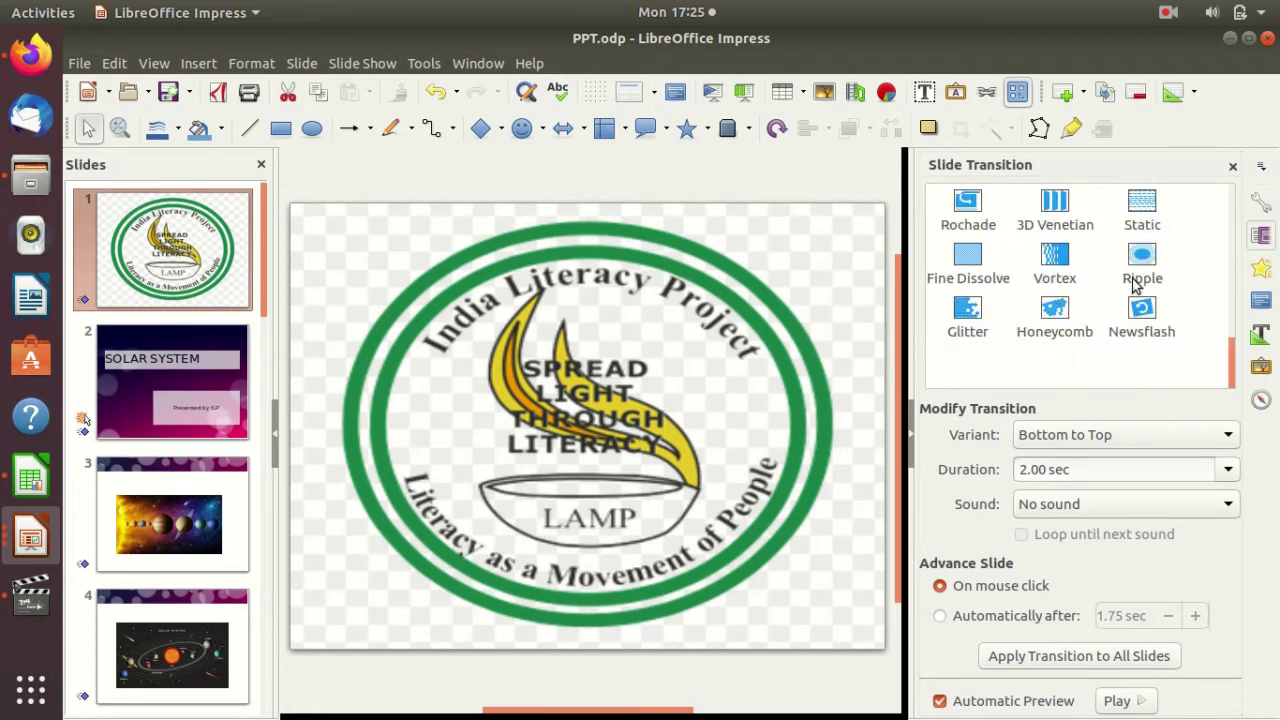
pyautogui.scroll(6, 1137, 284)
pyautogui.click(1145, 315)
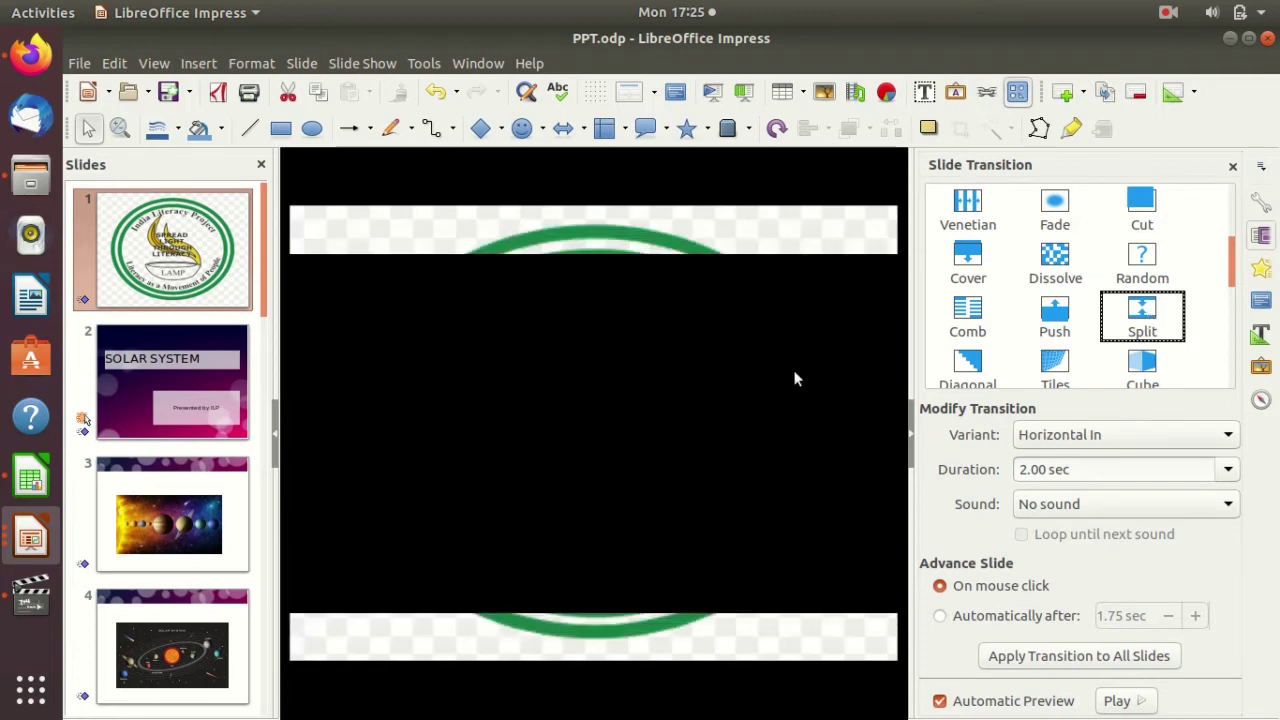
# Step: Give slide 2, SOLAR SYSTEM, the same Split Horizontal In transition
pyautogui.click(153, 383)
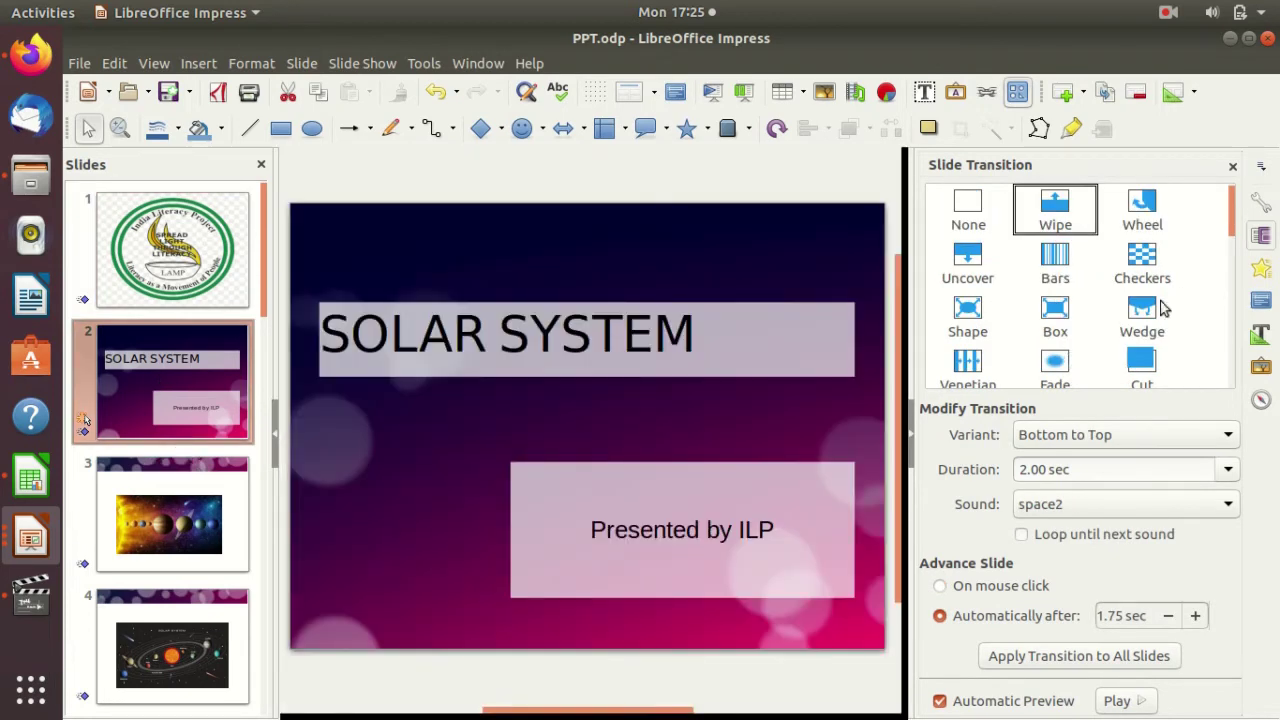
pyautogui.scroll(-3, 1162, 295)
pyautogui.scroll(-2, 1160, 290)
pyautogui.scroll(2, 1162, 290)
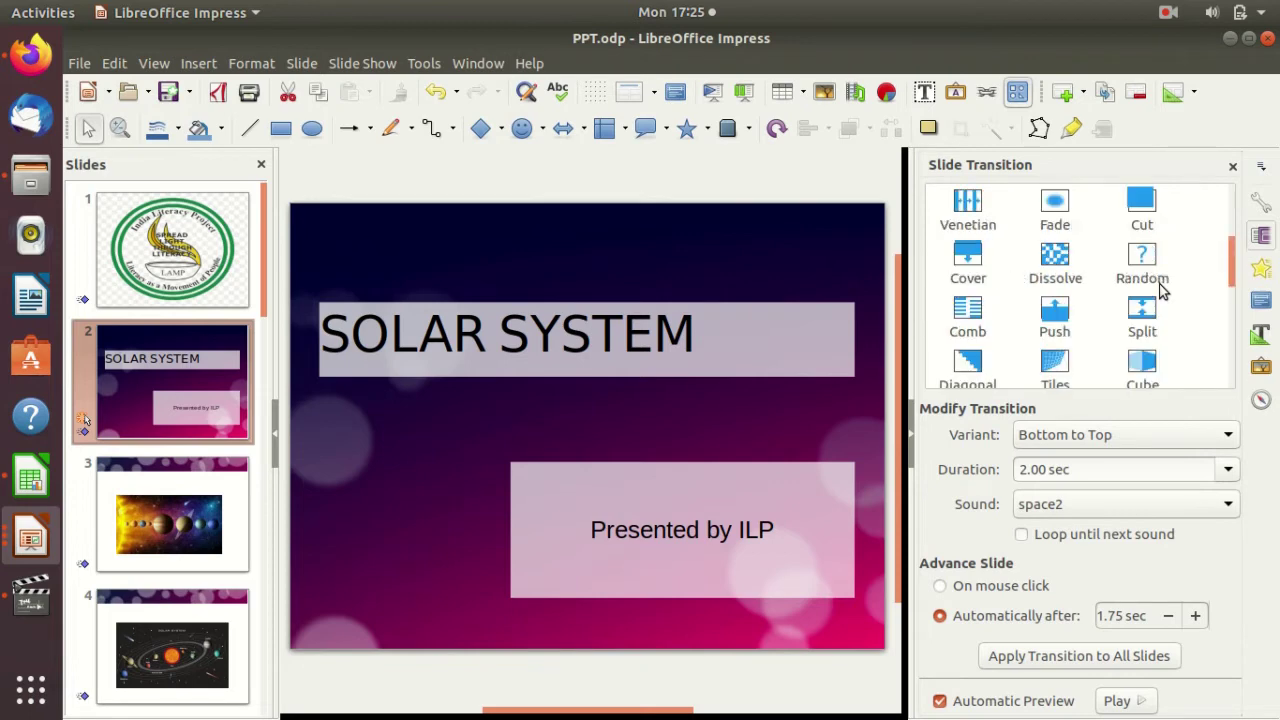
pyautogui.click(1150, 315)
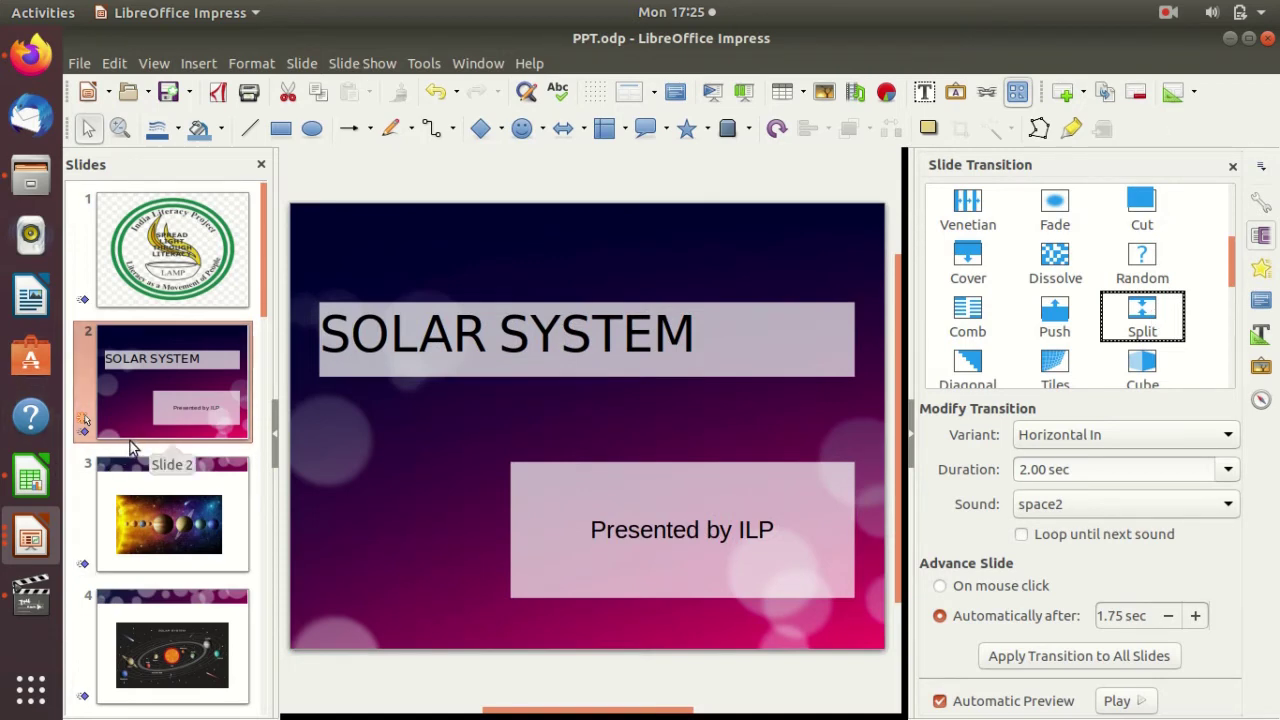
pyautogui.click(262, 165)
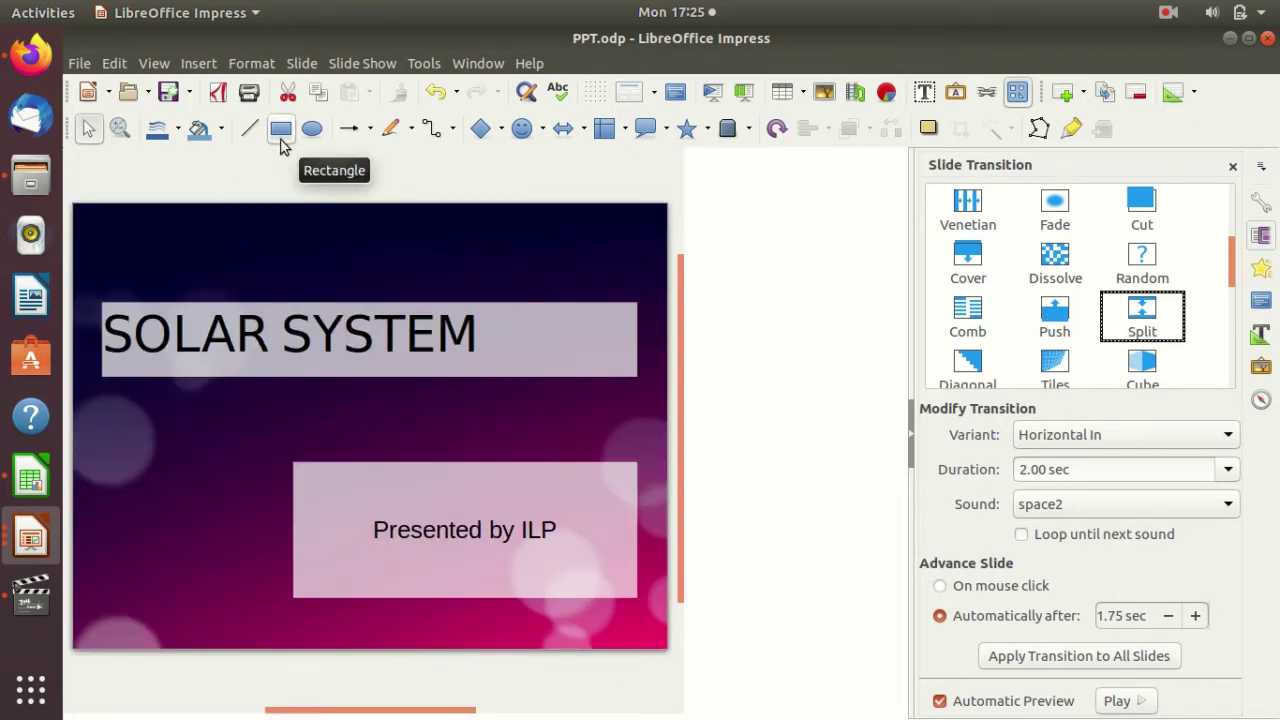
pyautogui.click(161, 66)
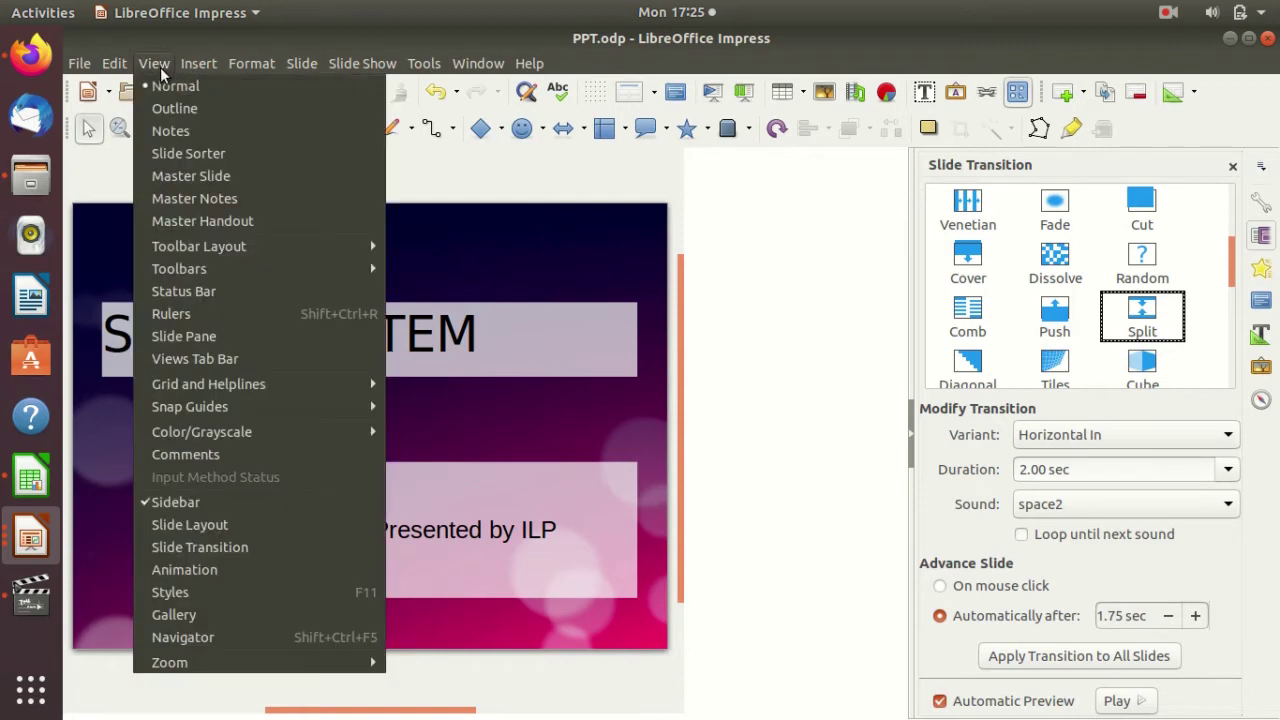
pyautogui.moveTo(199, 271)
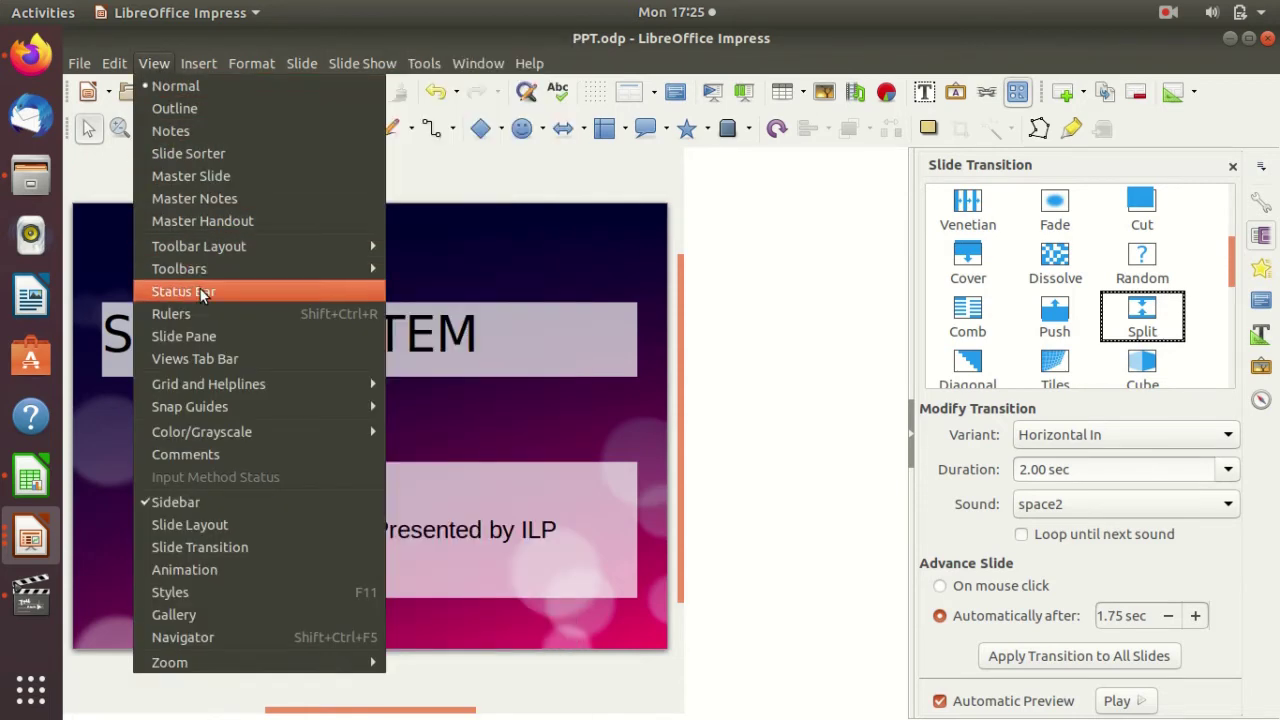
pyautogui.click(240, 345)
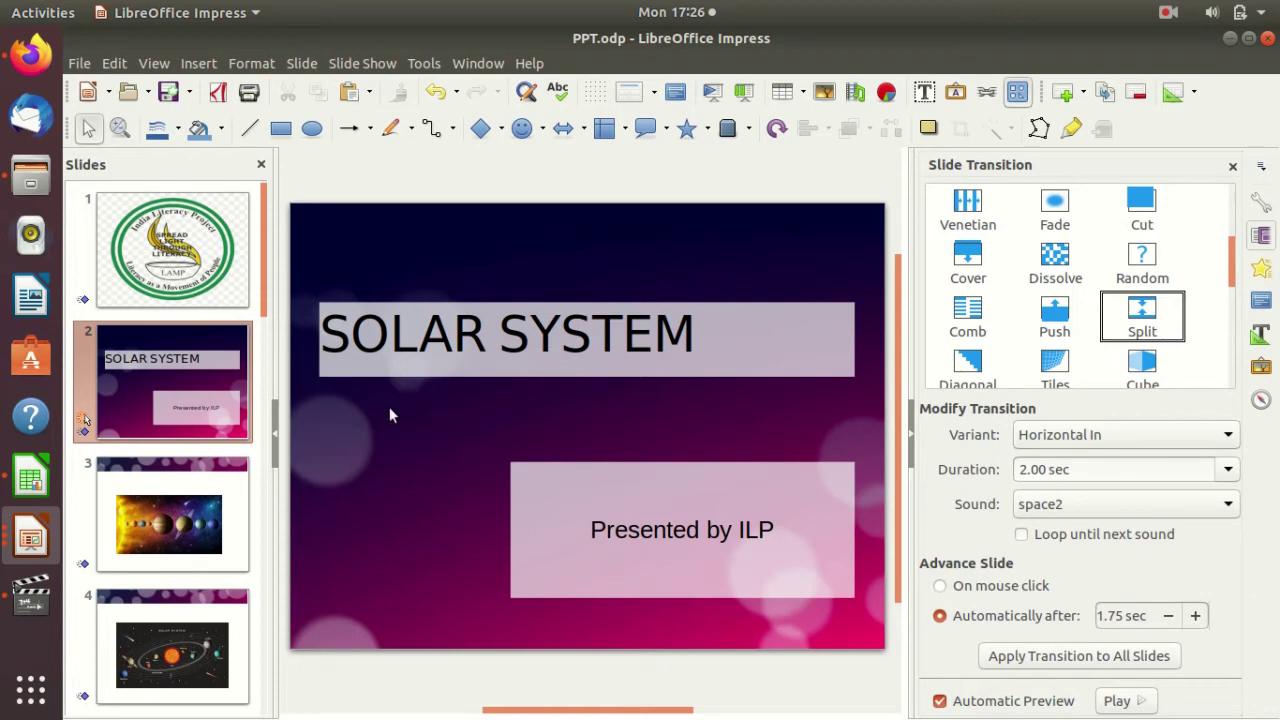
# Step: Return to slide 1 and switch its transition back to Wipe
pyautogui.click(197, 245)
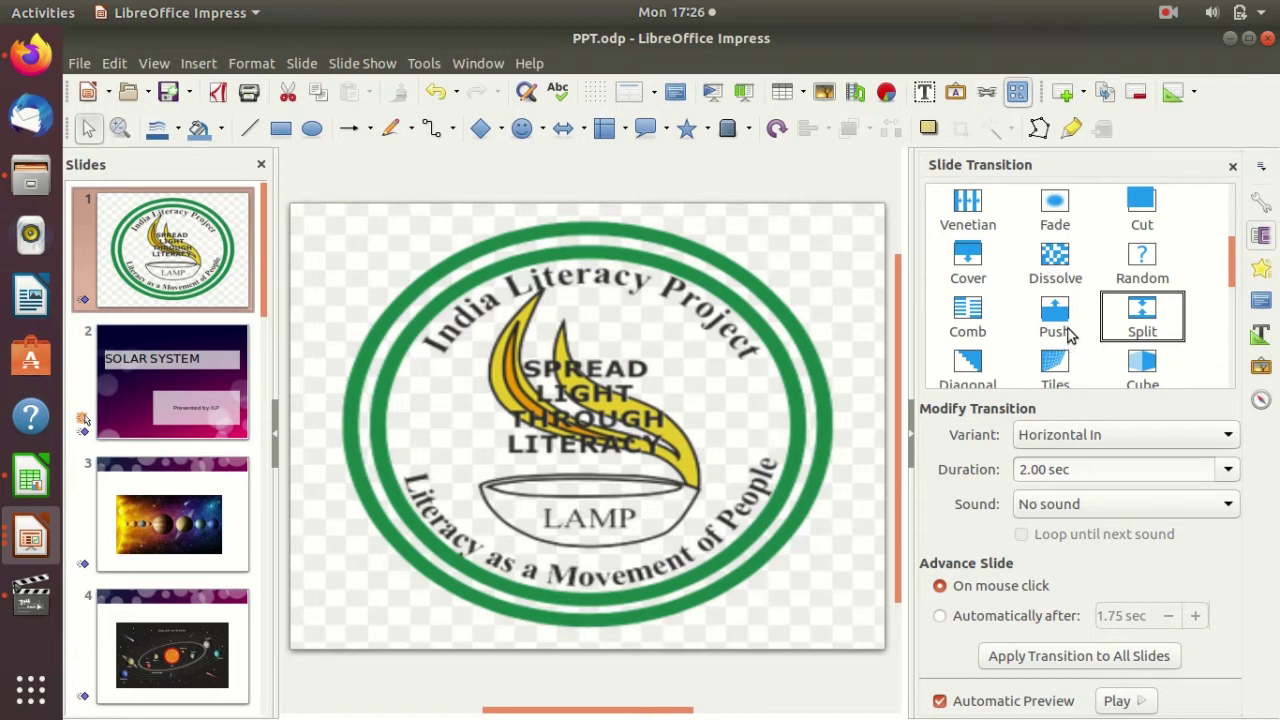
pyautogui.scroll(3, 1070, 338)
pyautogui.click(1058, 215)
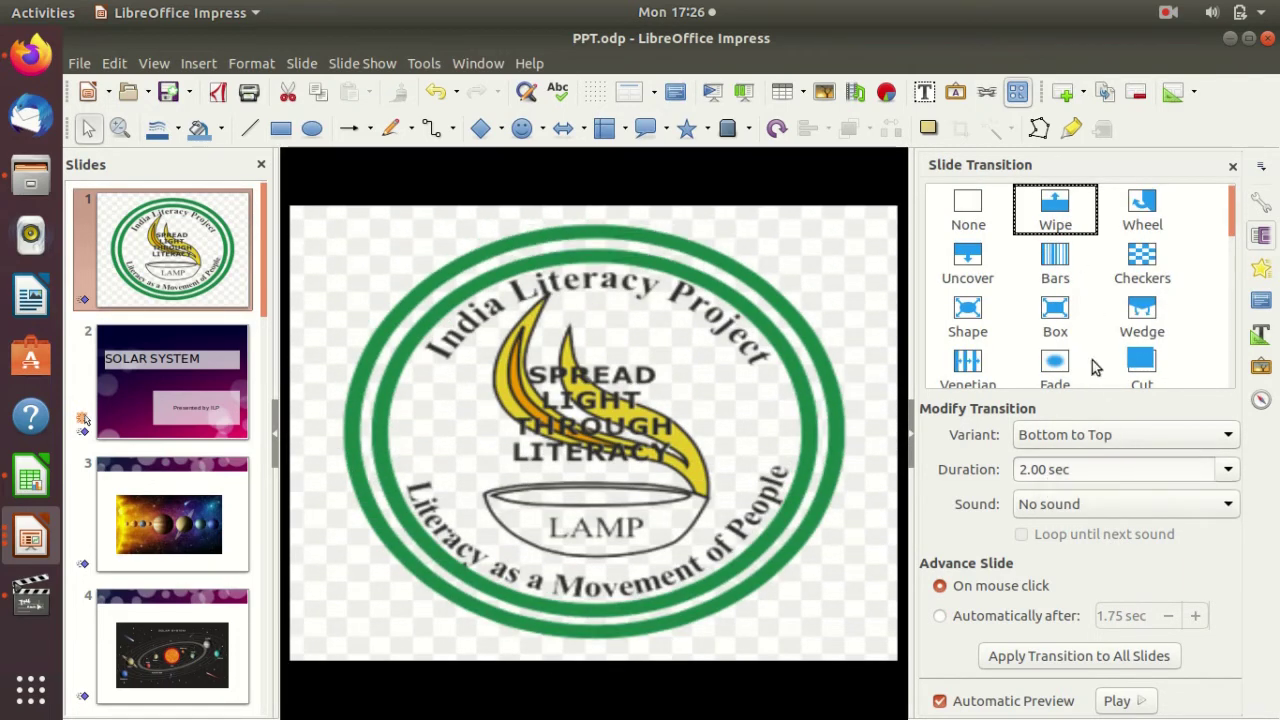
# Step: Try the Top to Bottom and Left to Right variants, settling on Right to Left
pyautogui.click(1237, 443)
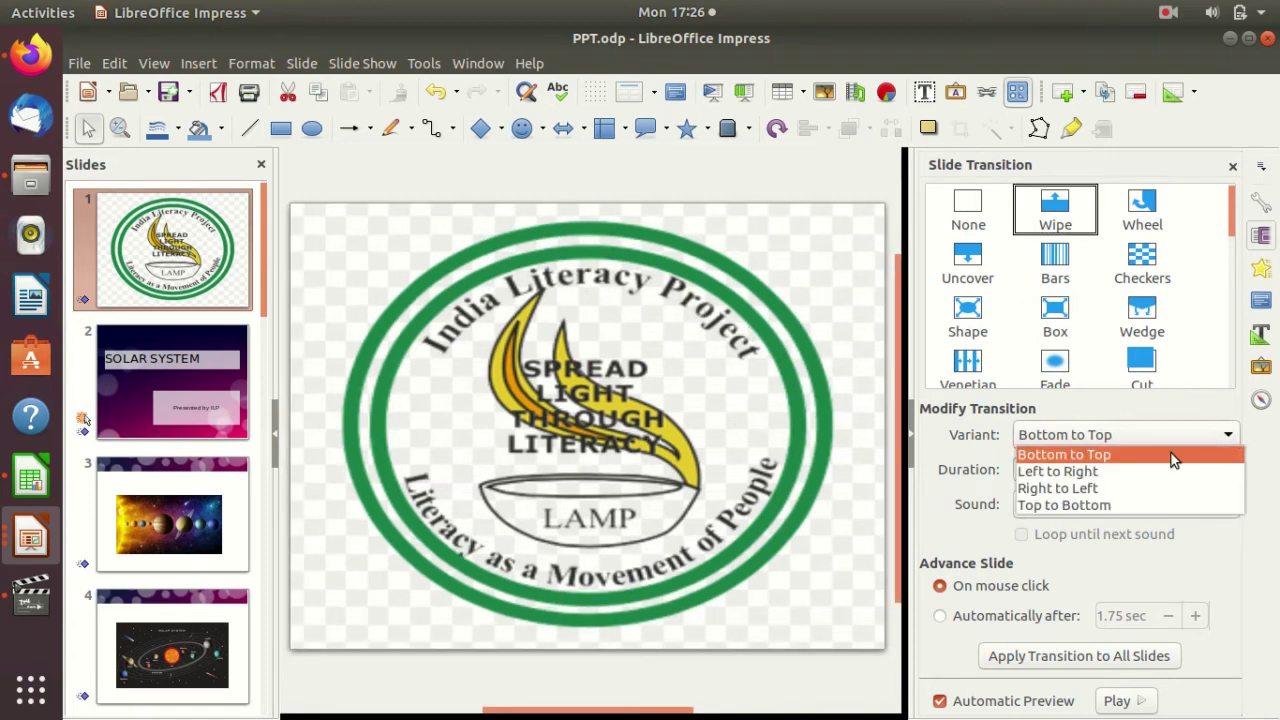
pyautogui.click(1096, 505)
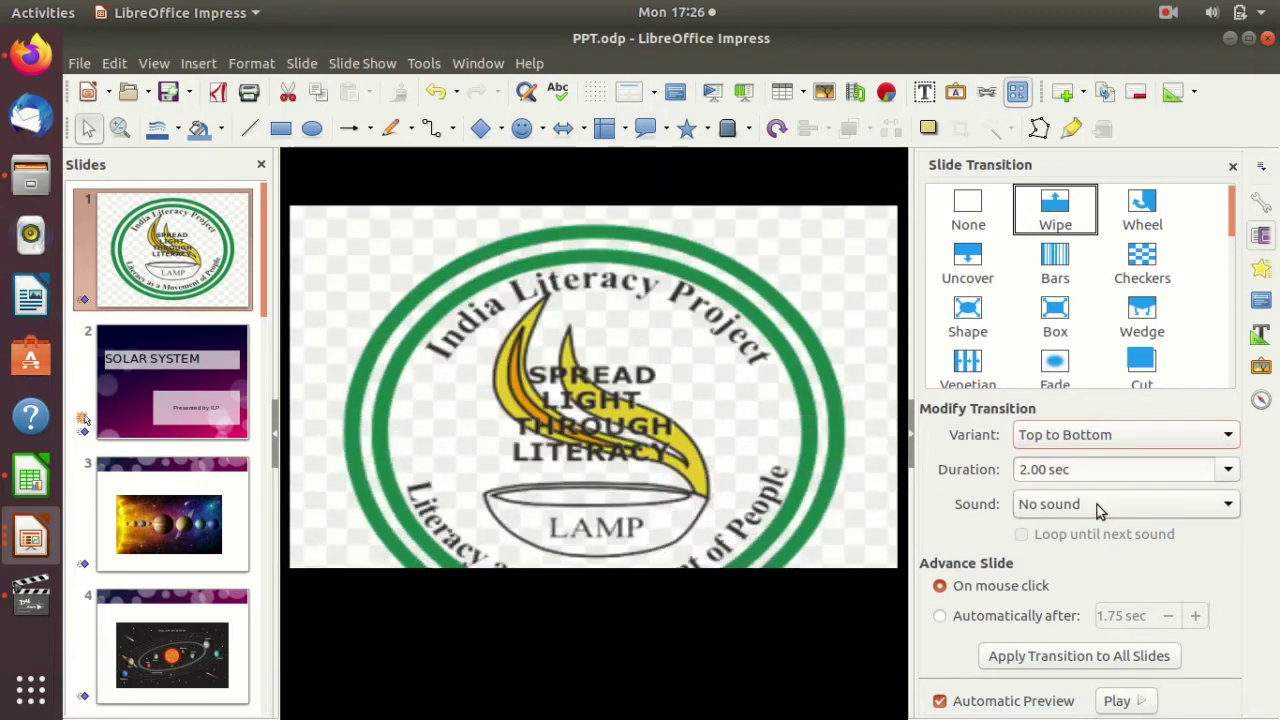
pyautogui.click(1228, 435)
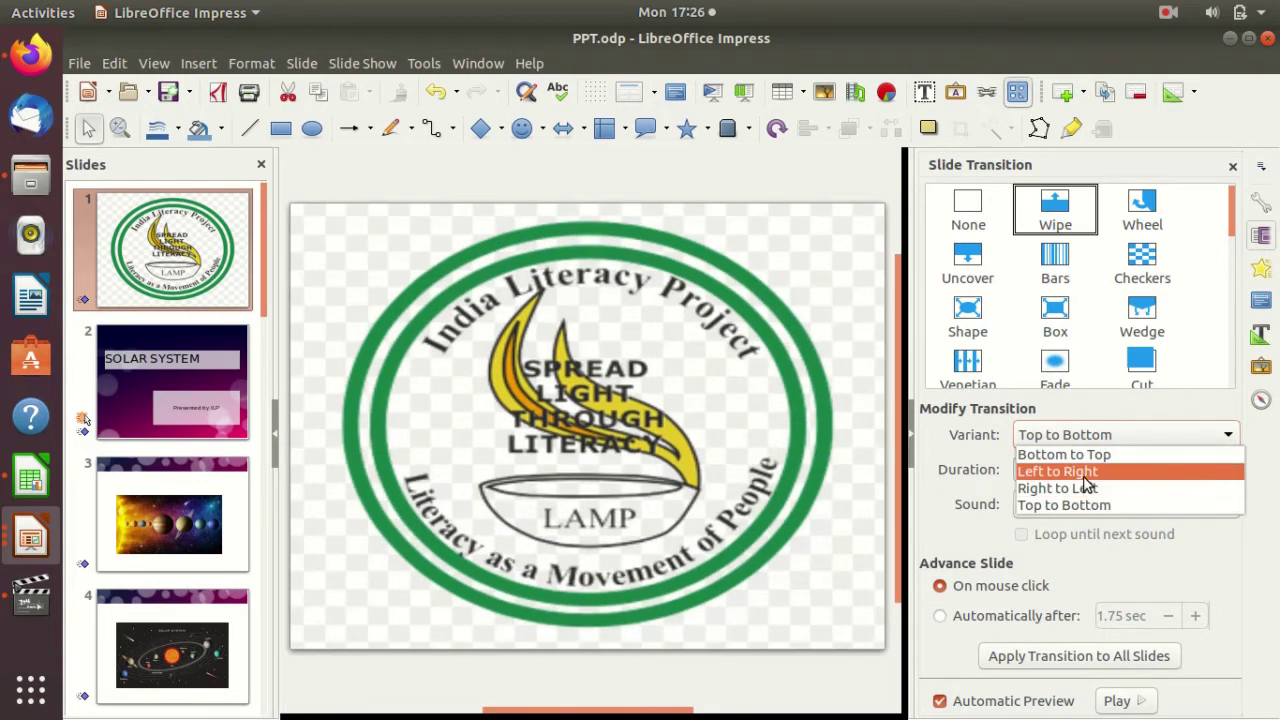
pyautogui.click(1085, 474)
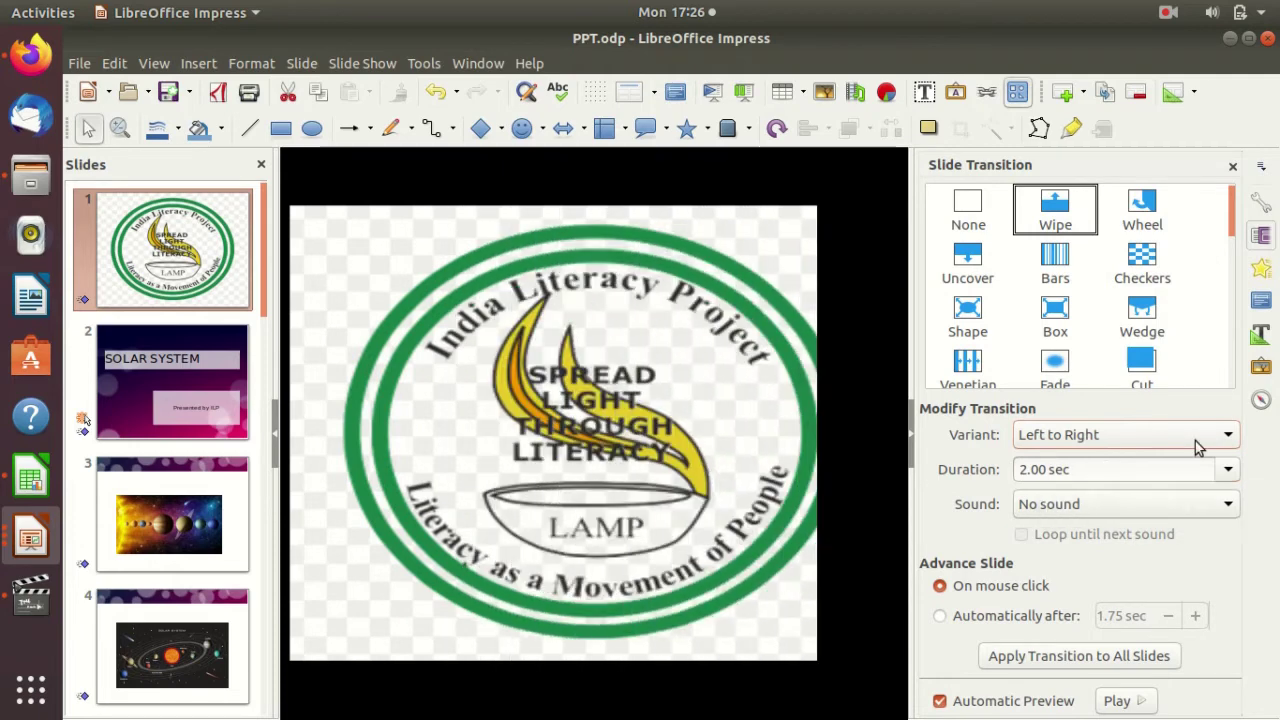
pyautogui.click(1228, 435)
pyautogui.click(1158, 487)
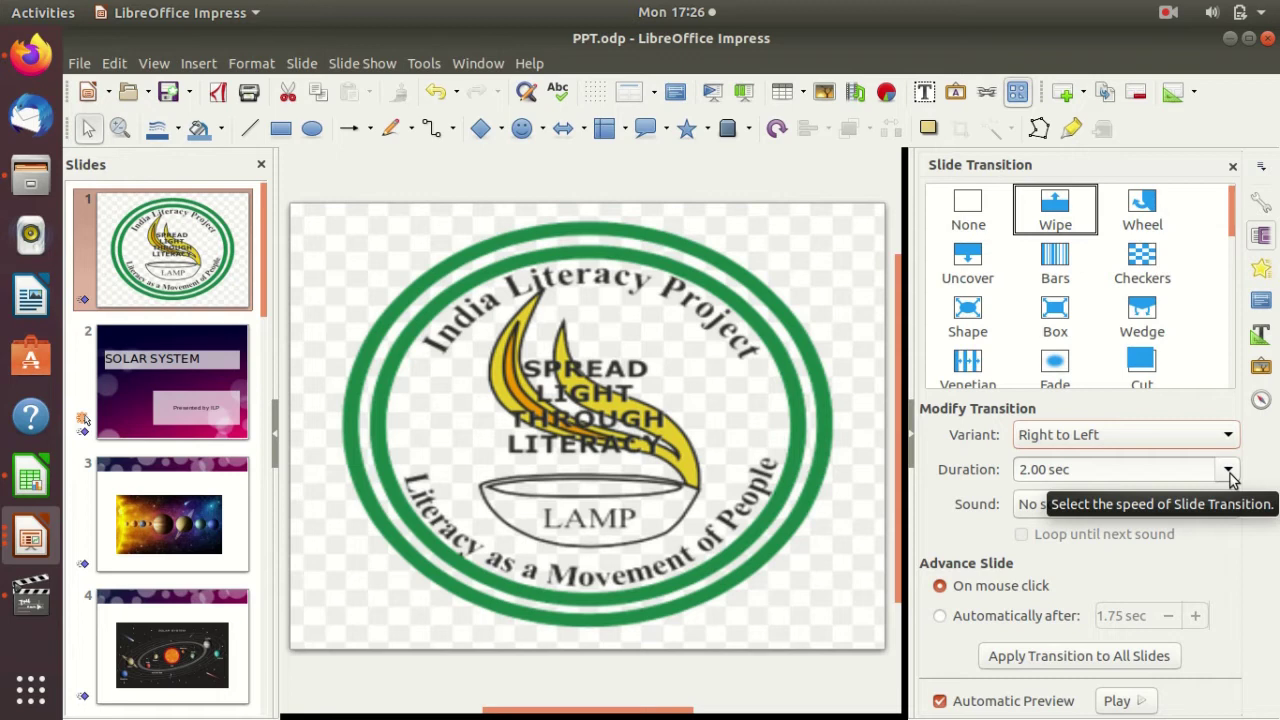
pyautogui.click(1228, 471)
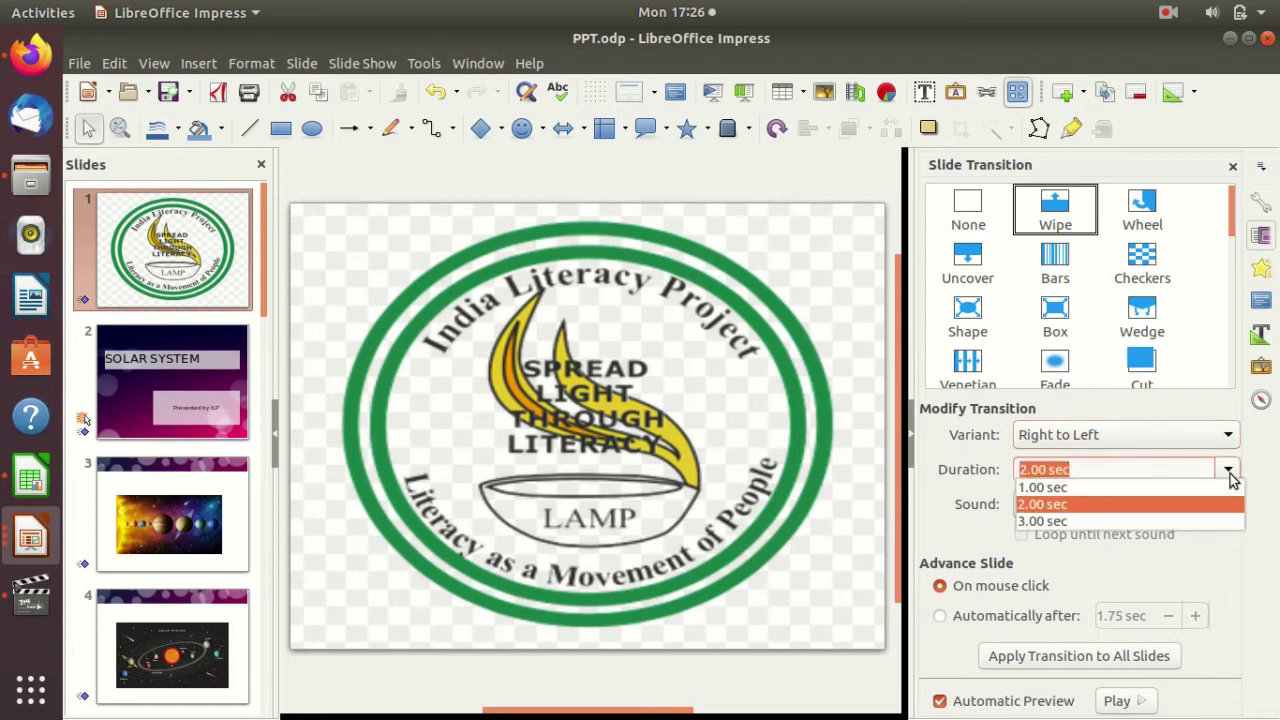
pyautogui.click(1061, 488)
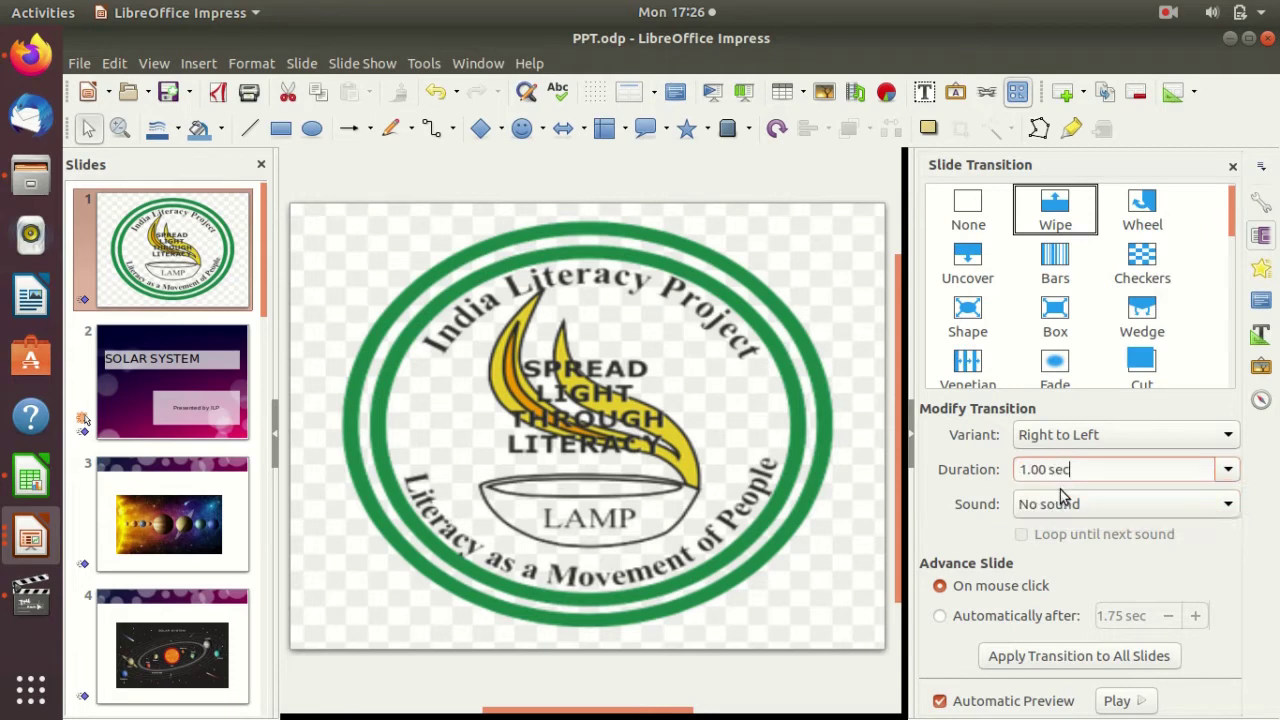
pyautogui.click(1077, 436)
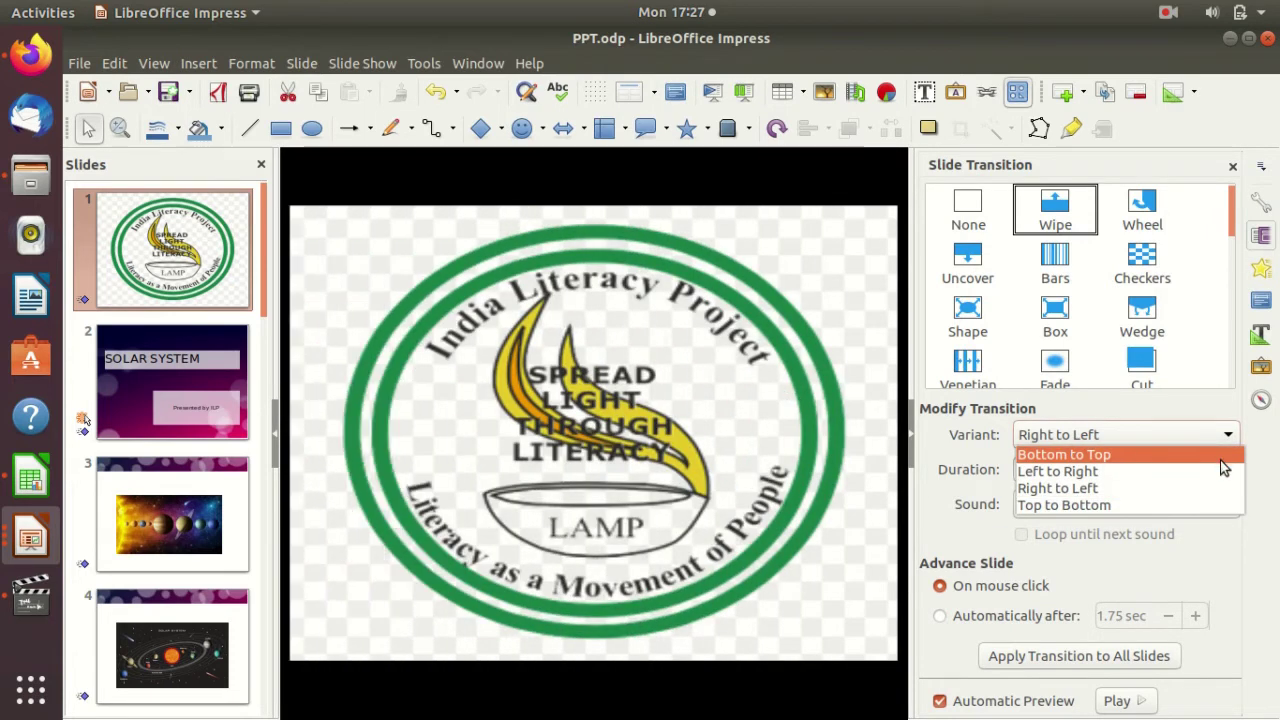
pyautogui.click(1168, 440)
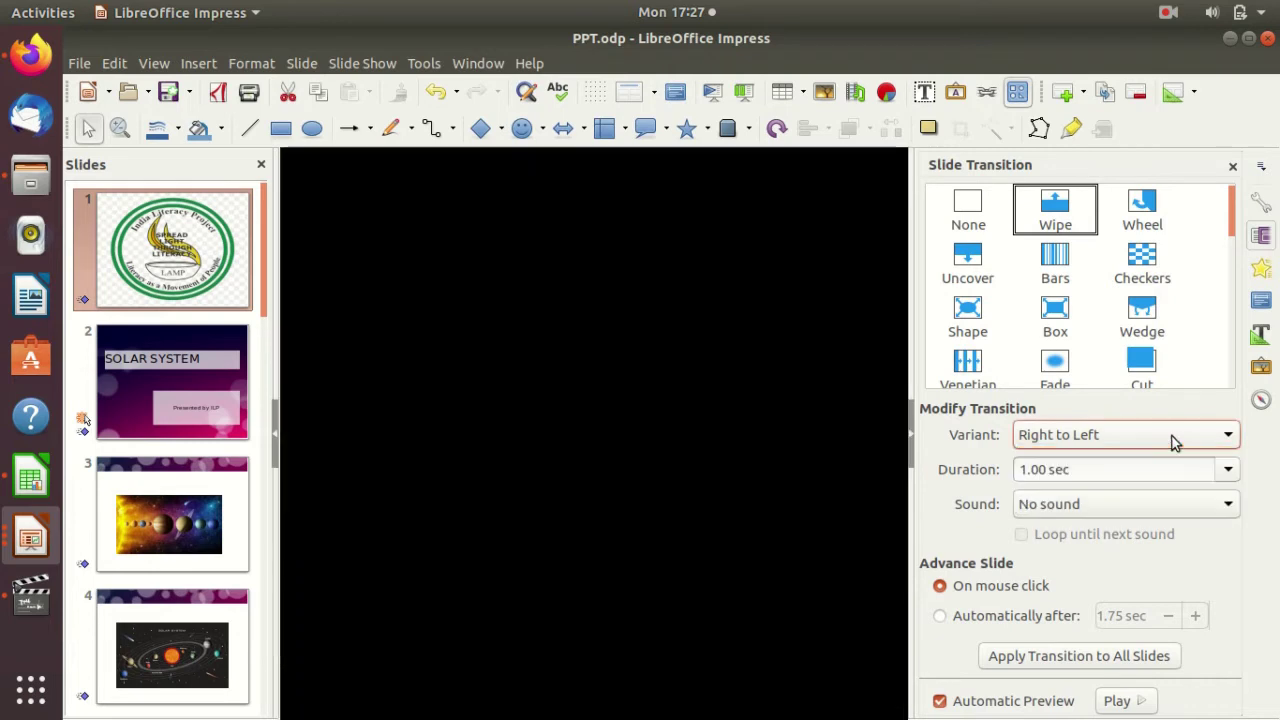
pyautogui.click(1233, 476)
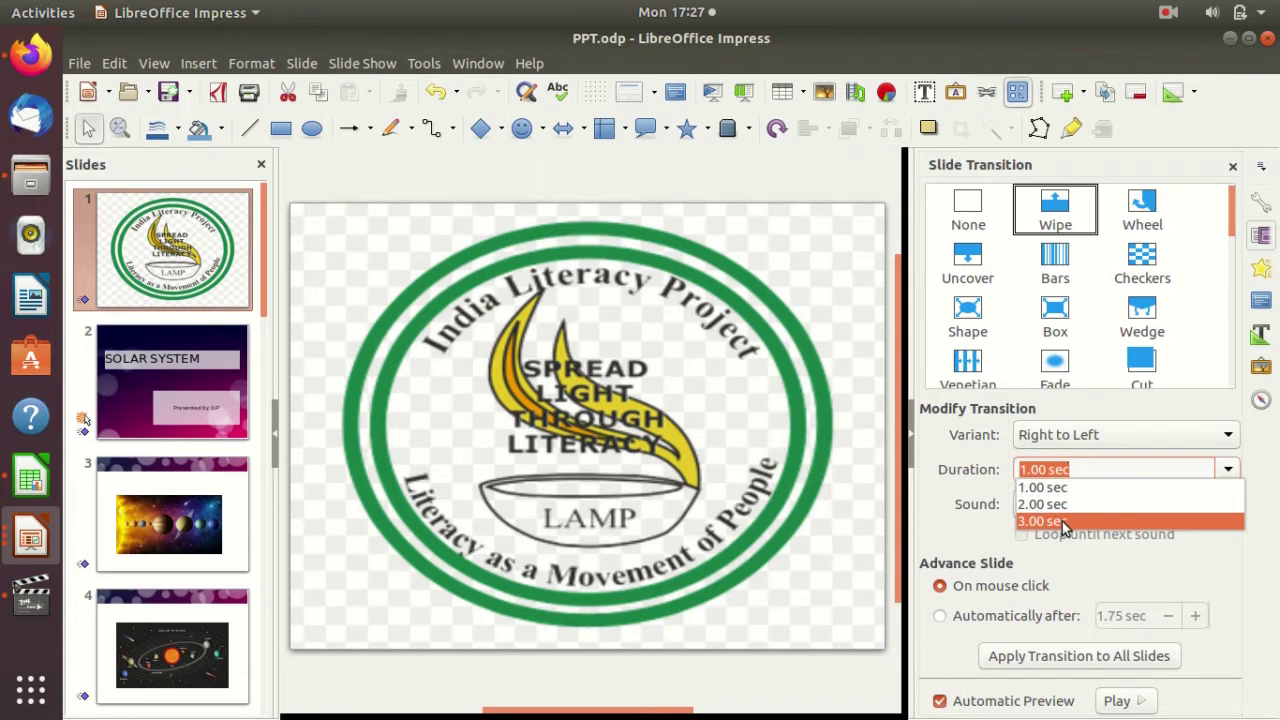
pyautogui.click(1062, 521)
pyautogui.click(1206, 435)
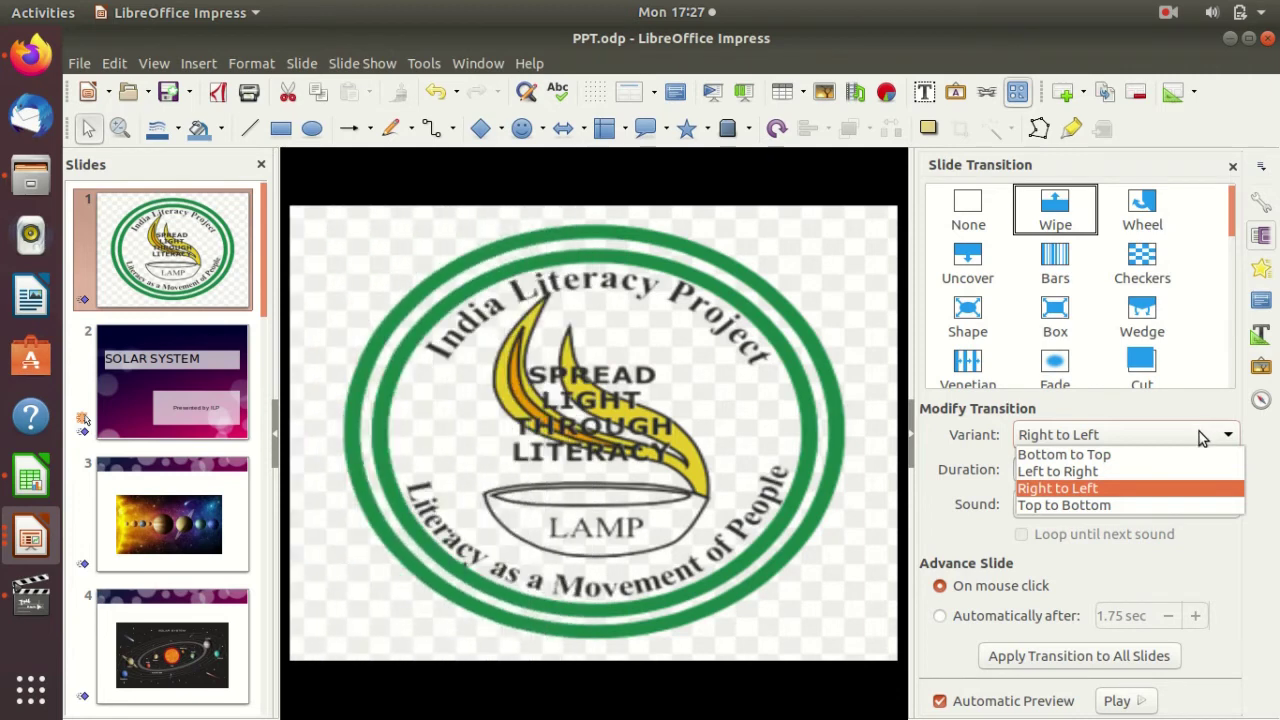
pyautogui.click(1266, 542)
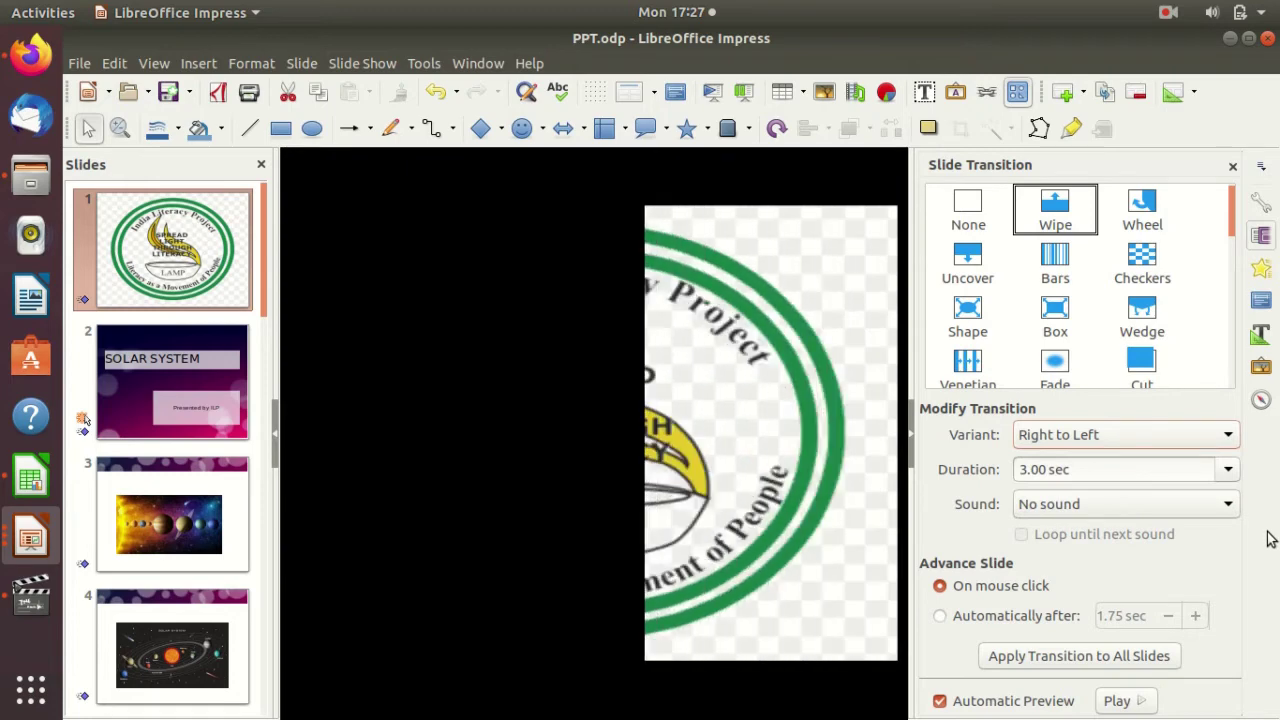
pyautogui.click(1228, 470)
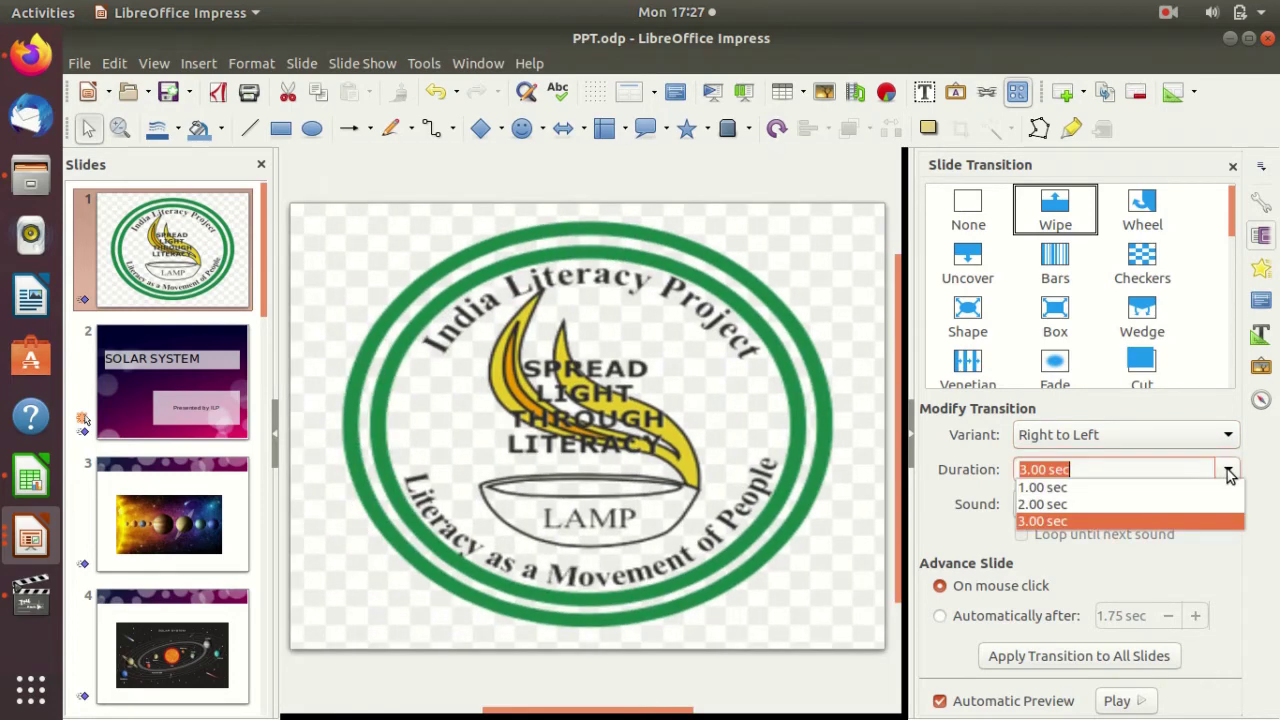
pyautogui.click(1081, 506)
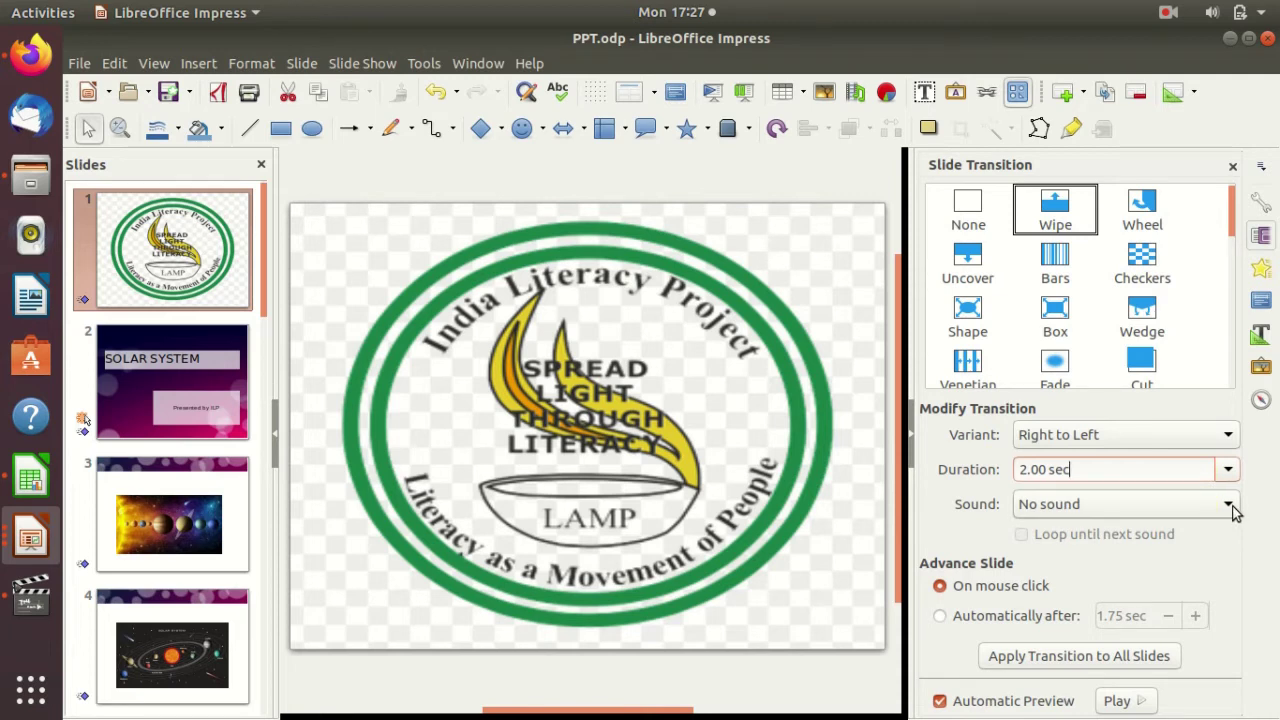
# Step: Choose laser as the sound for slide 1's Right to Left Wipe
pyautogui.click(1232, 507)
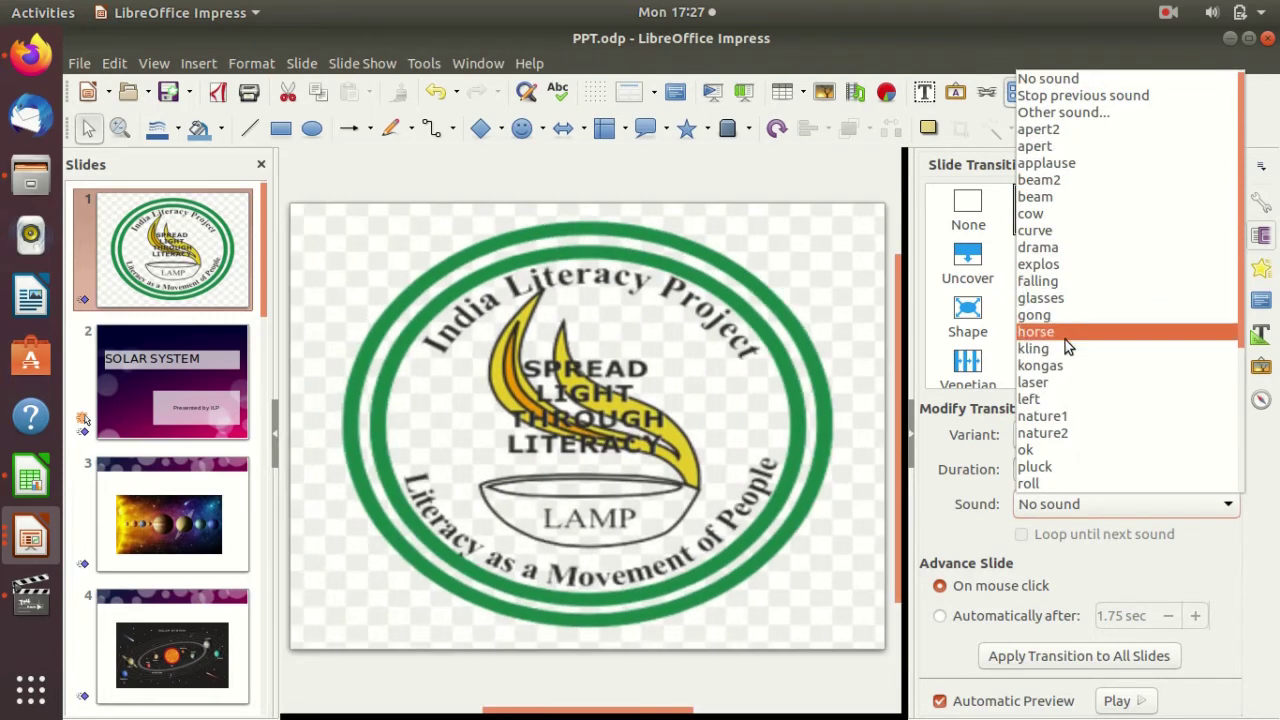
pyautogui.click(1062, 383)
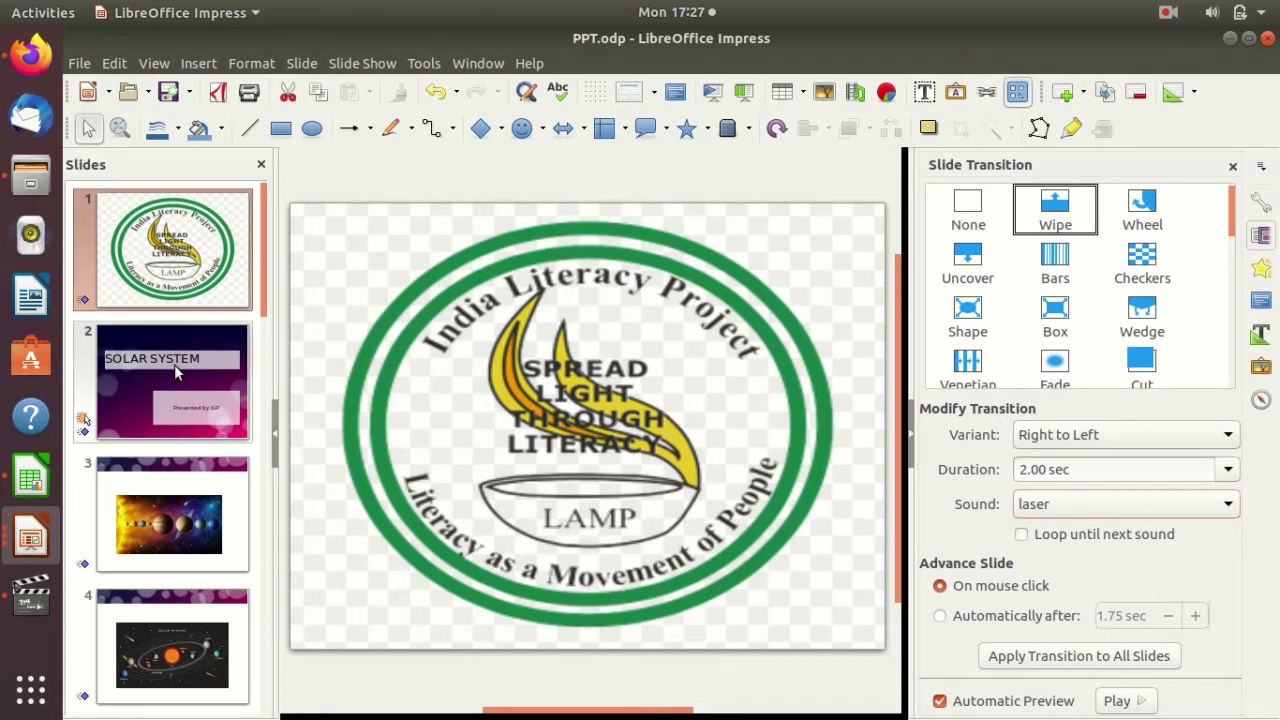
pyautogui.click(1103, 509)
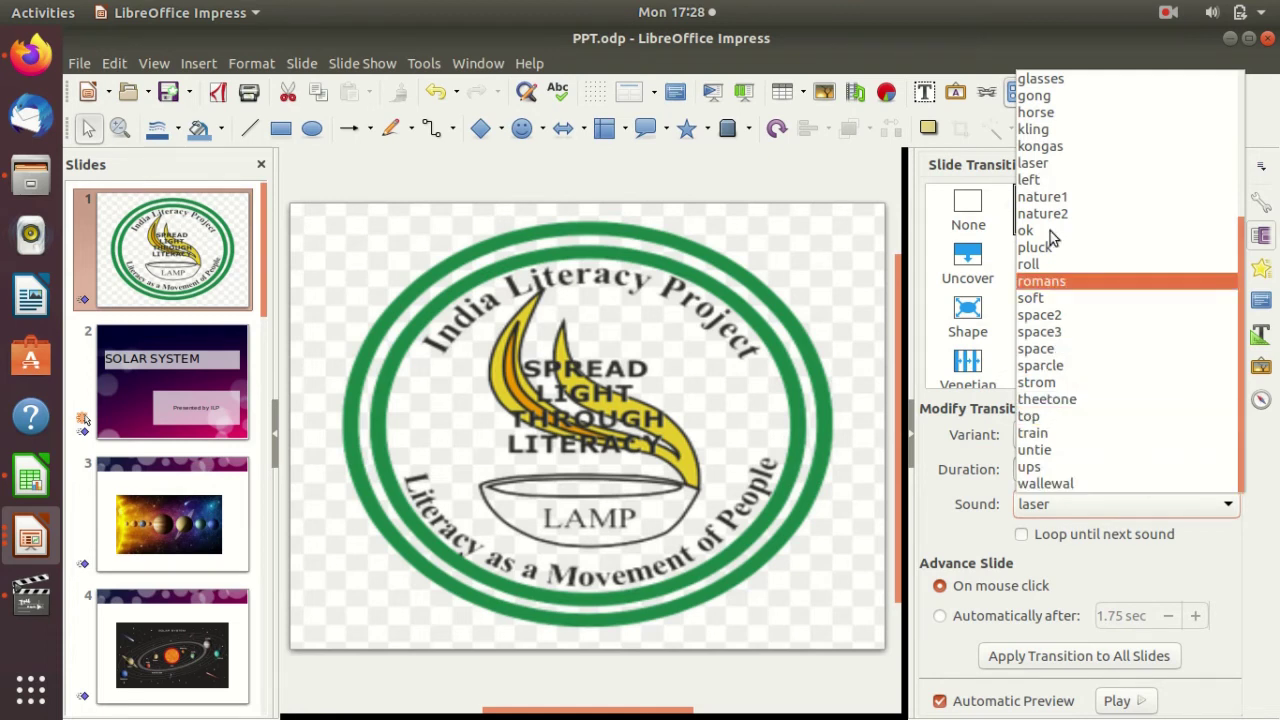
pyautogui.click(1270, 558)
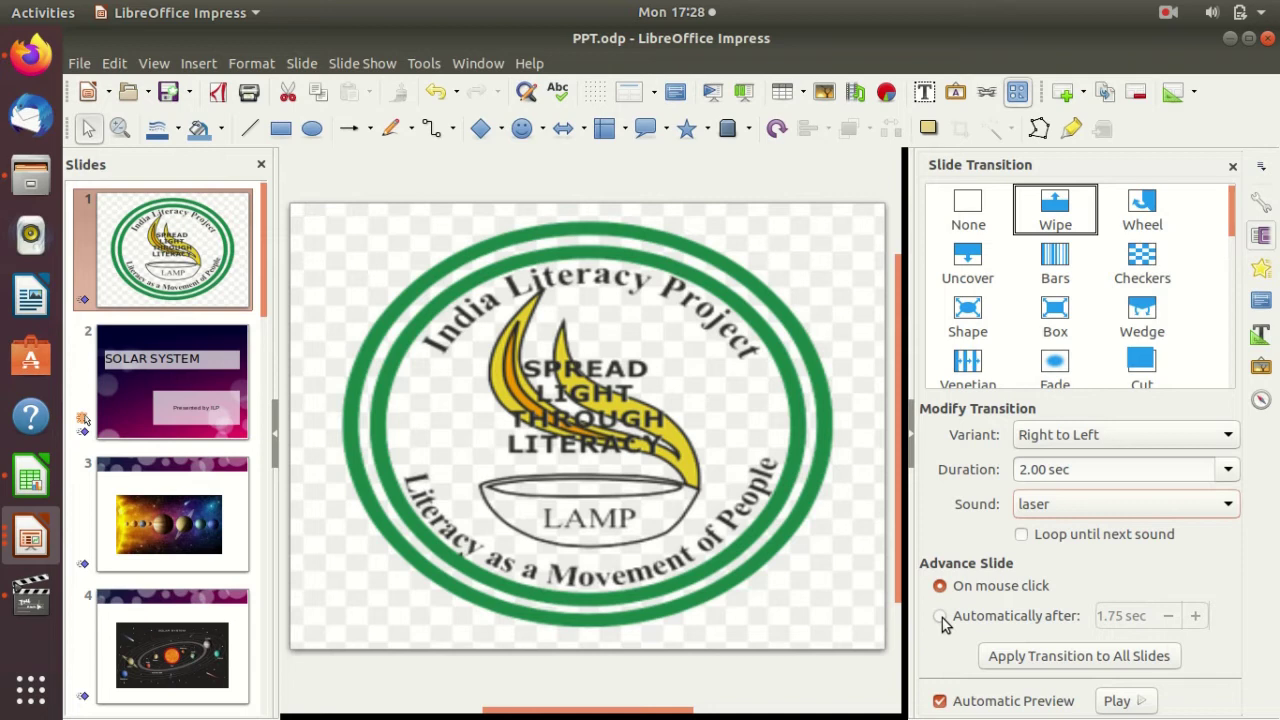
# Step: Switch to Automatically after and adjust the delay up to 2.11 sec
pyautogui.click(941, 617)
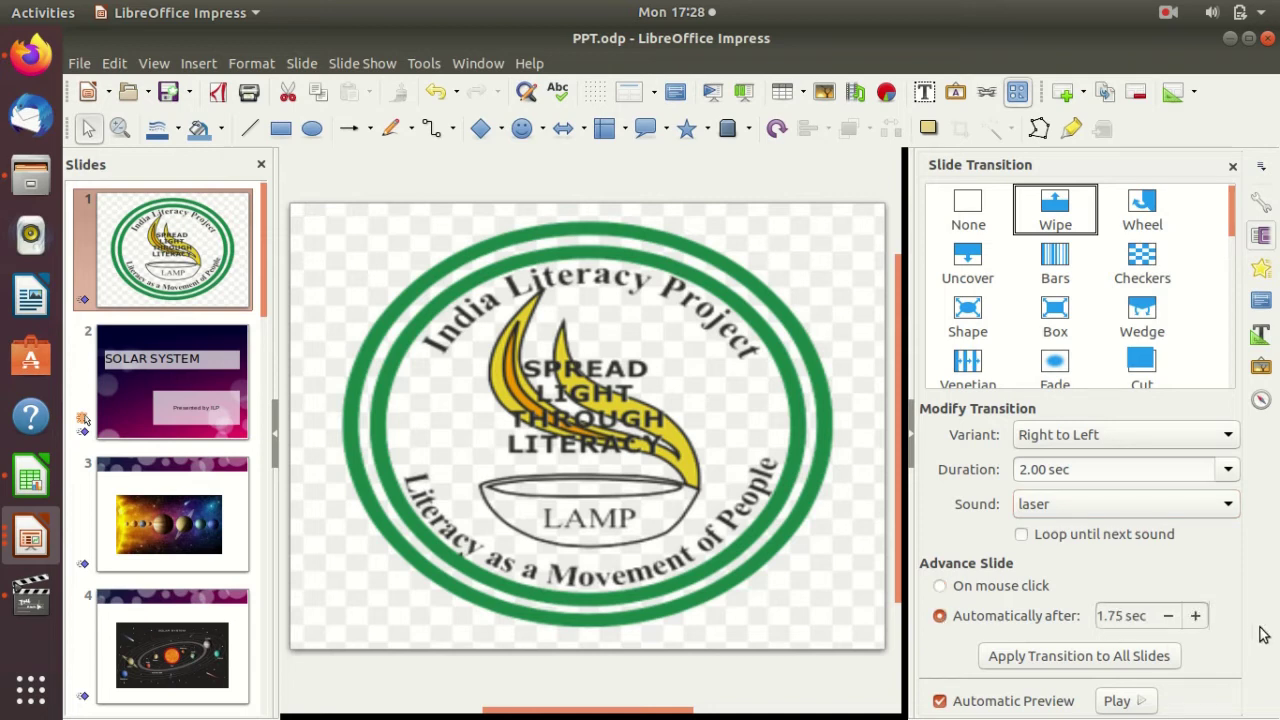
pyautogui.click(1196, 616)
pyautogui.click(1196, 616)
pyautogui.click(1196, 616)
pyautogui.click(1168, 616)
pyautogui.click(1168, 616)
pyautogui.click(1168, 616)
pyautogui.click(1197, 616)
pyautogui.click(1197, 616)
pyautogui.click(1197, 616)
pyautogui.click(1197, 616)
pyautogui.click(1197, 616)
pyautogui.click(1197, 616)
pyautogui.click(1197, 616)
pyautogui.click(1197, 616)
pyautogui.click(1197, 616)
pyautogui.click(1197, 616)
# Step: Trim the delay to 1.93 sec, then return to advancing On mouse click
pyautogui.click(1172, 618)
pyautogui.click(1172, 618)
pyautogui.click(1172, 618)
pyautogui.click(1172, 618)
pyautogui.click(1172, 618)
pyautogui.click(1172, 618)
pyautogui.click(1177, 616)
pyautogui.click(940, 587)
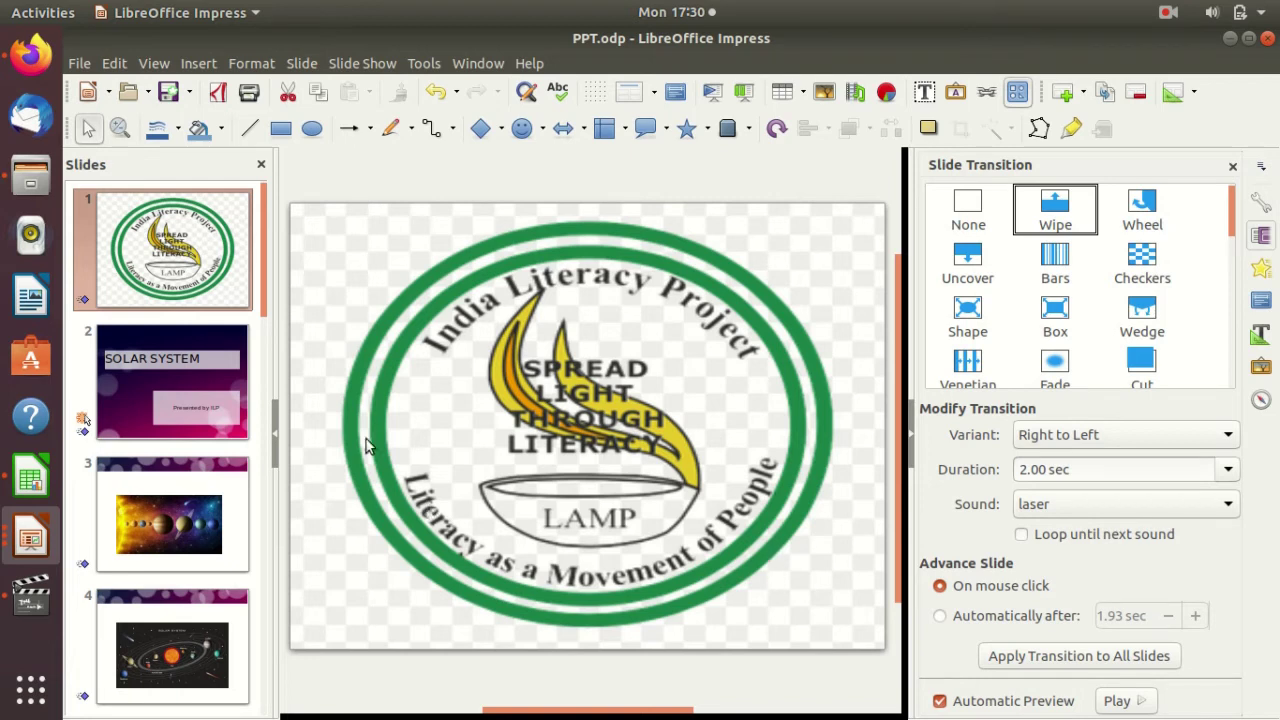
pyautogui.click(155, 66)
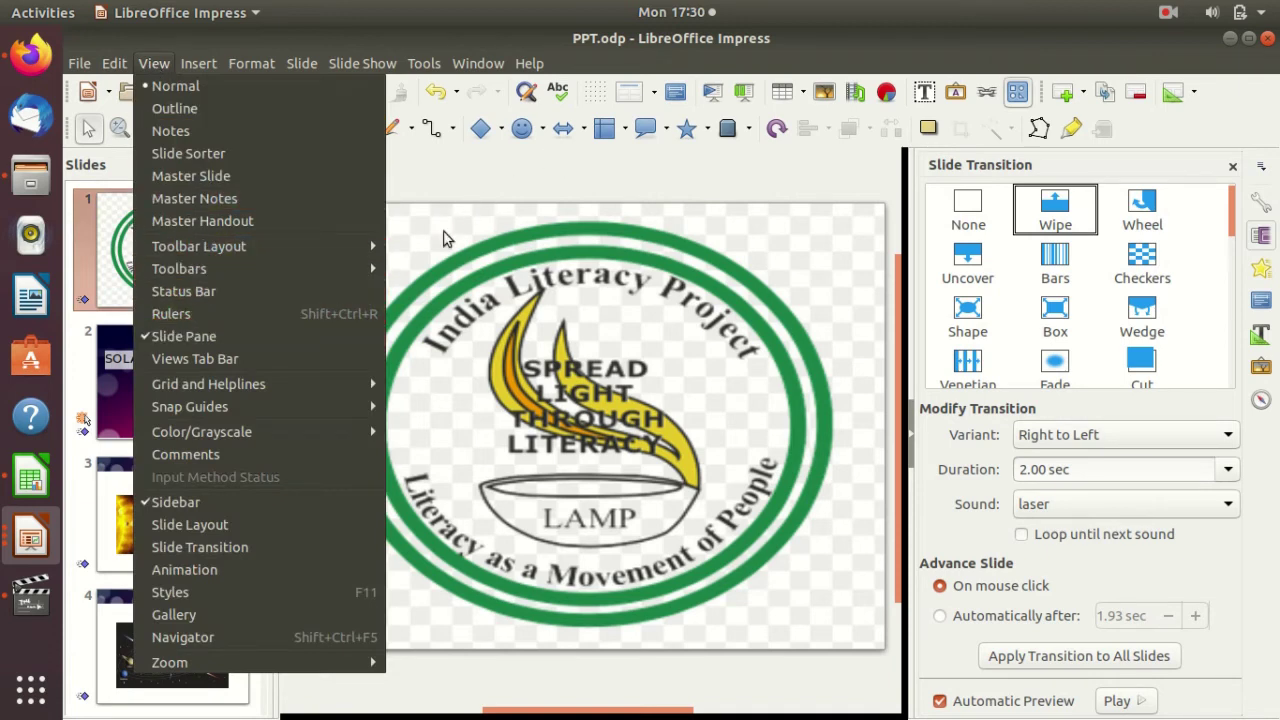
pyautogui.click(447, 238)
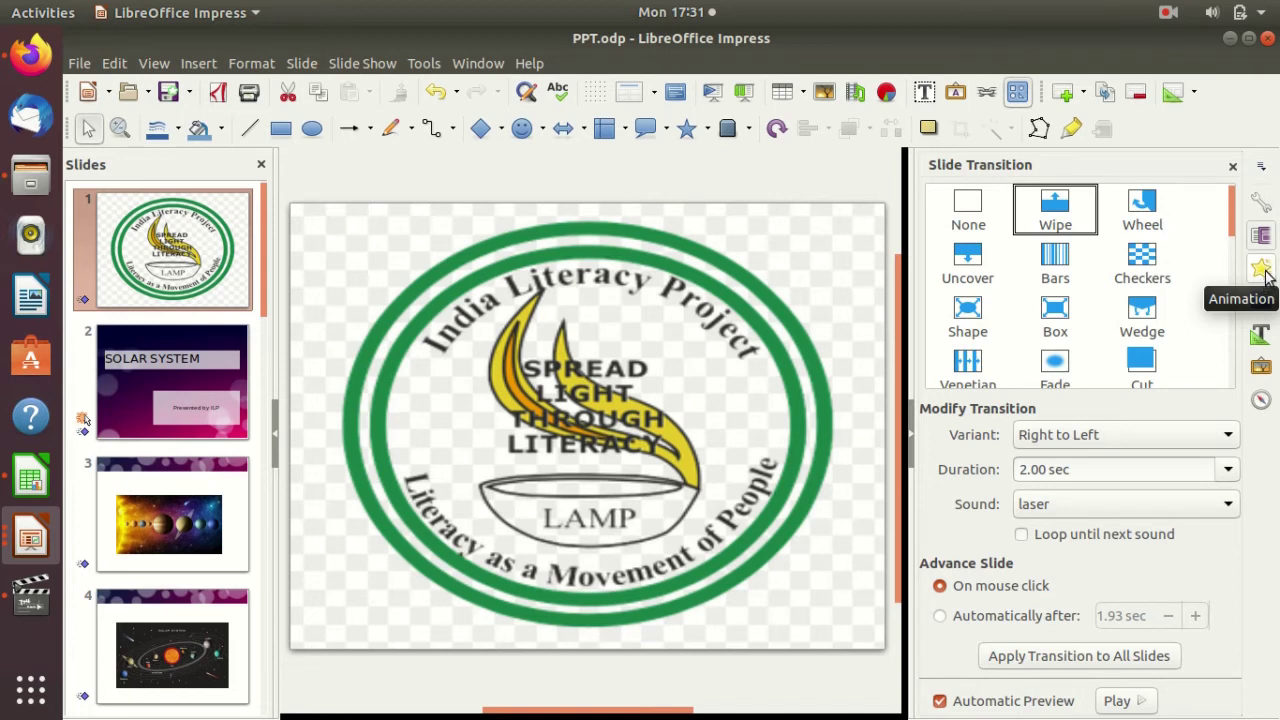
# Step: On slide 2, delete the subtitle's Box and the title's Fade In entrance effects
pyautogui.click(140, 362)
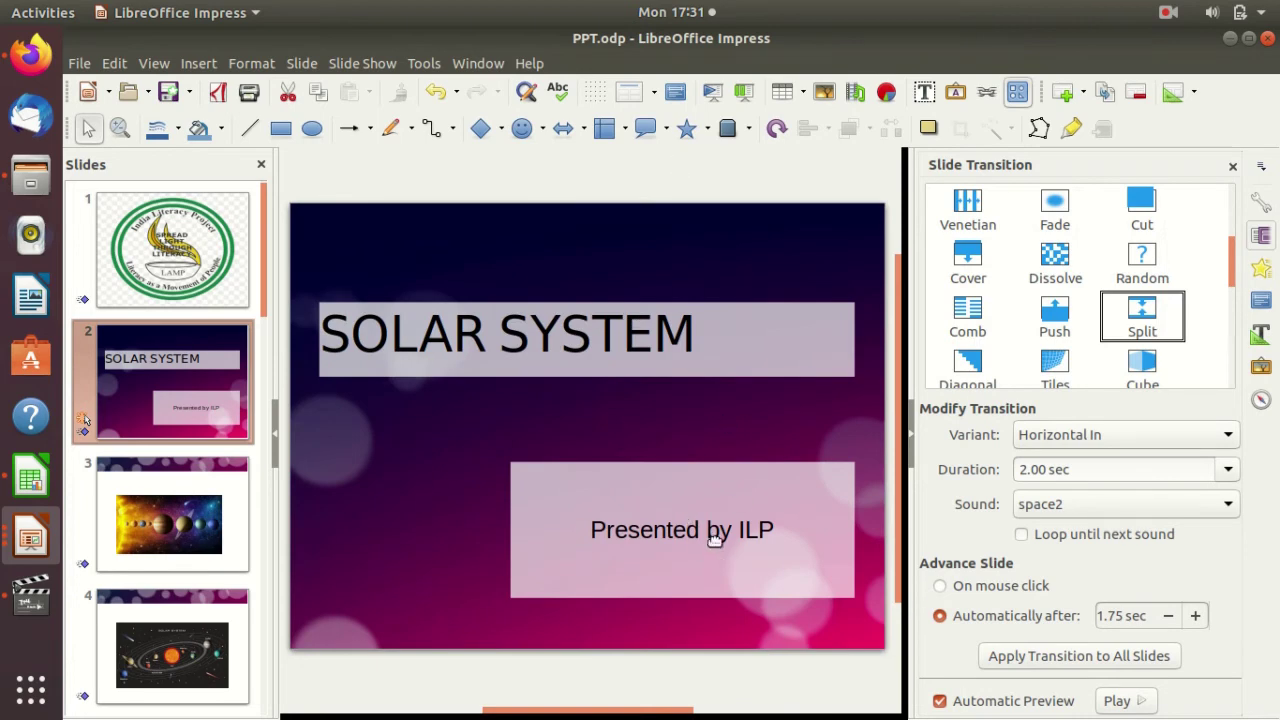
pyautogui.click(1260, 268)
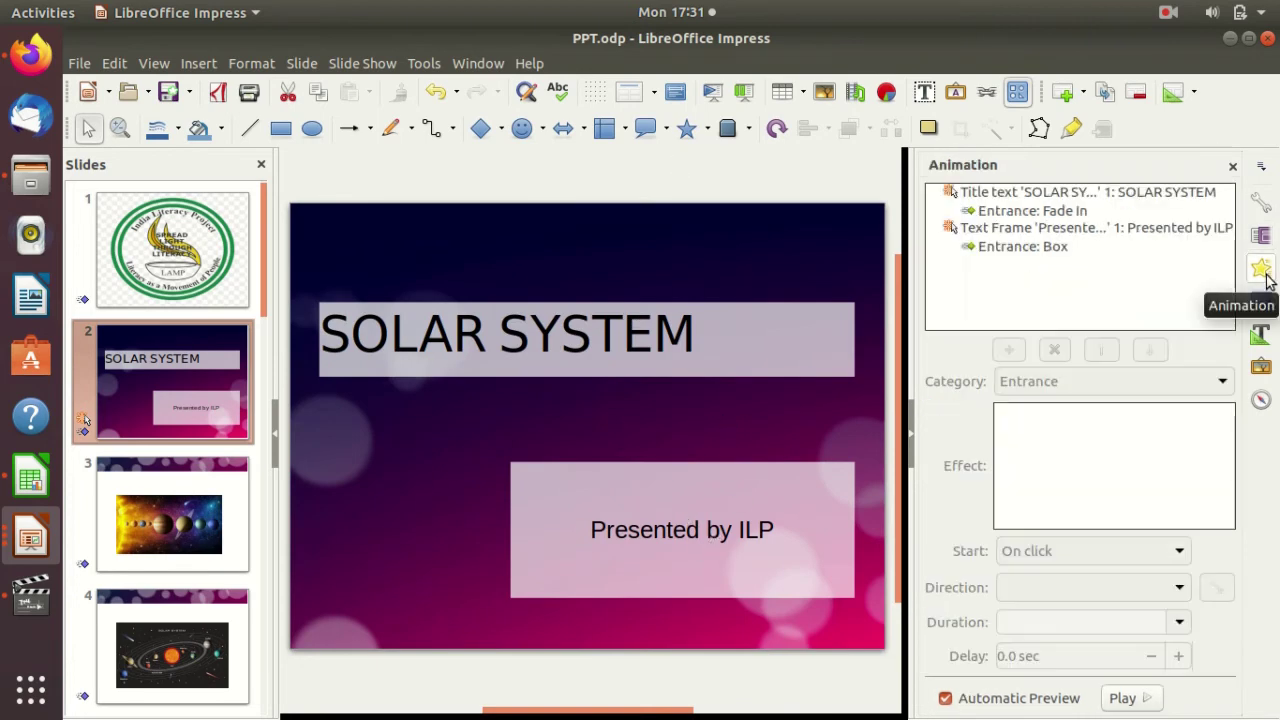
pyautogui.click(1058, 247)
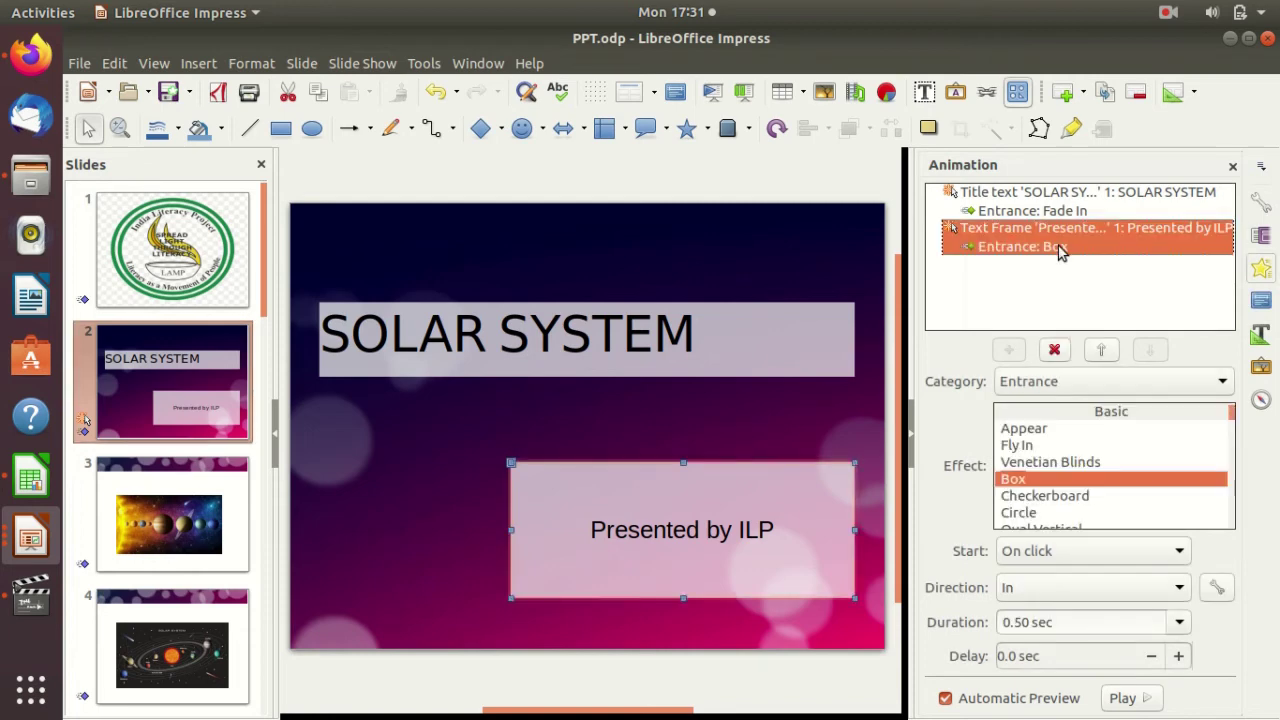
pyautogui.click(1054, 349)
pyautogui.click(1037, 200)
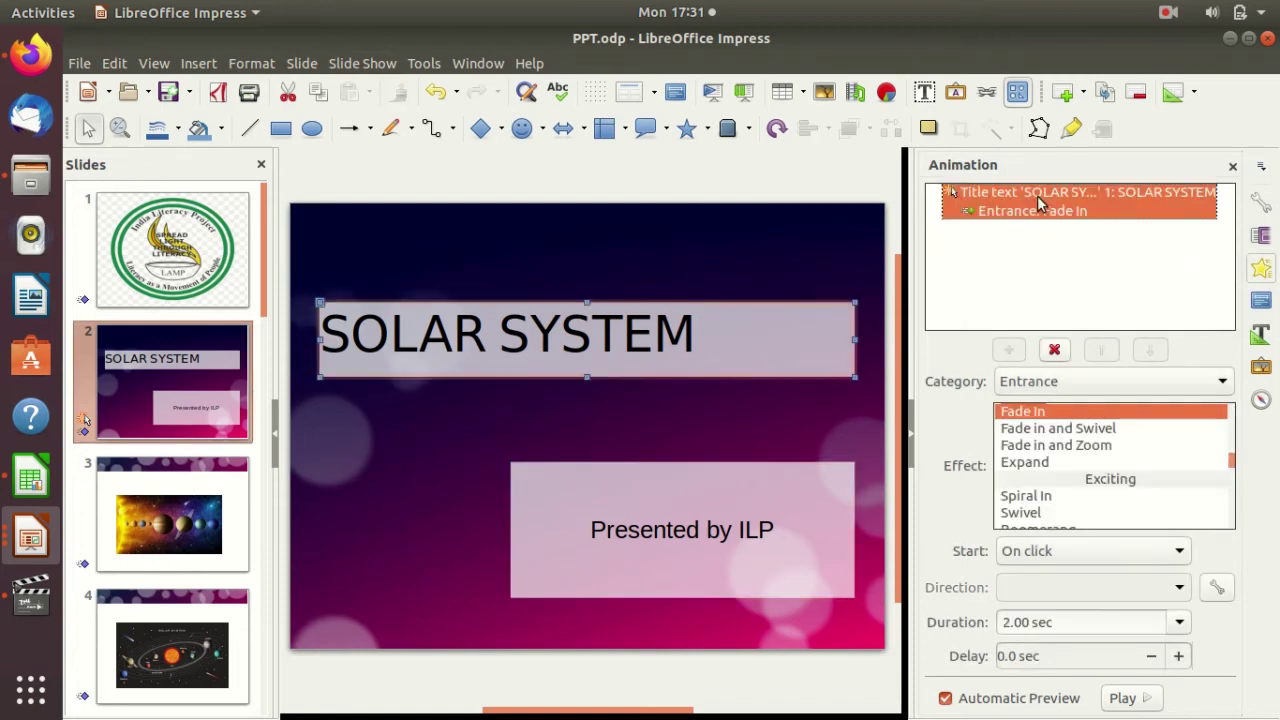
pyautogui.click(1054, 349)
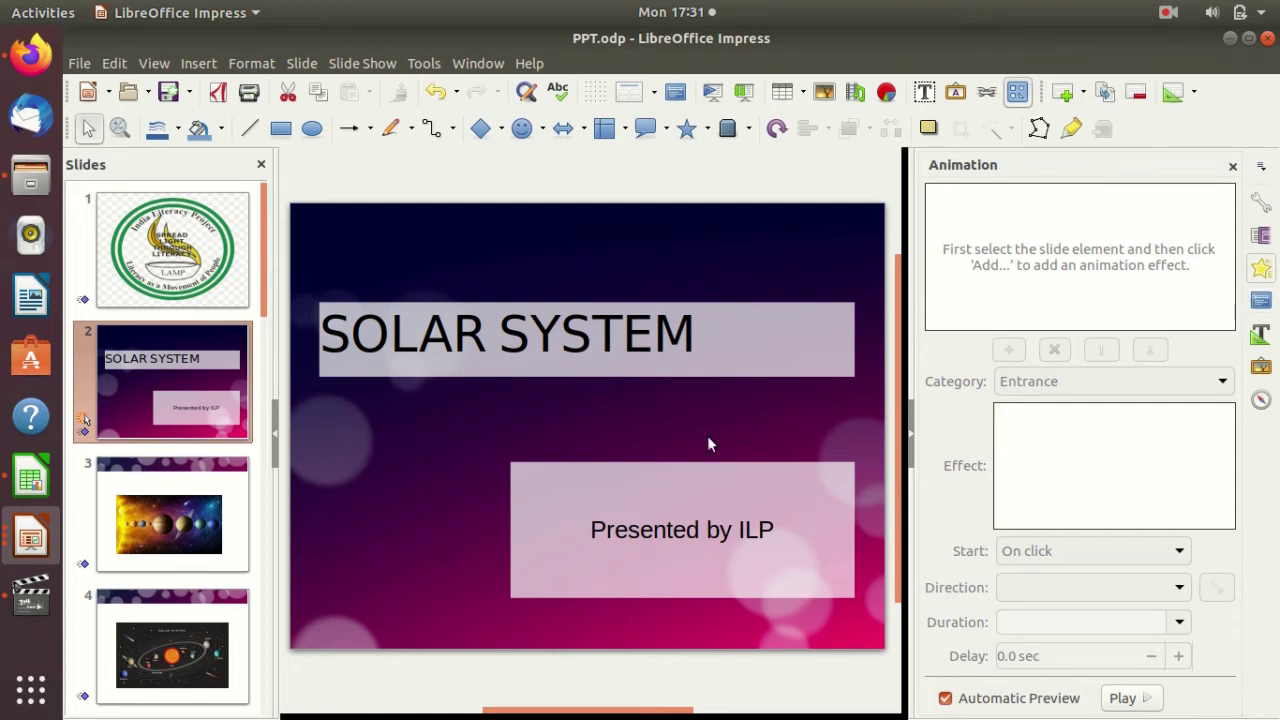
# Step: Add an entrance to the SOLAR SYSTEM title, trying Fly In, then choosing Fade In
pyautogui.click(549, 352)
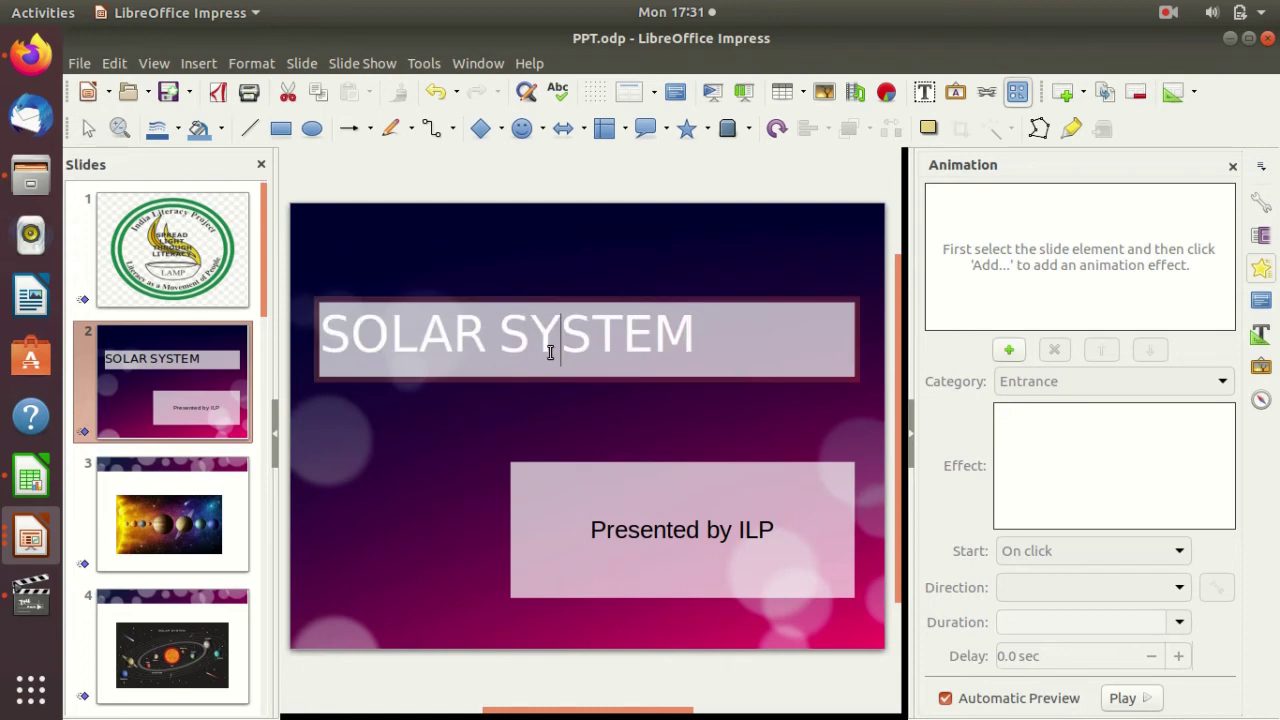
pyautogui.click(1010, 350)
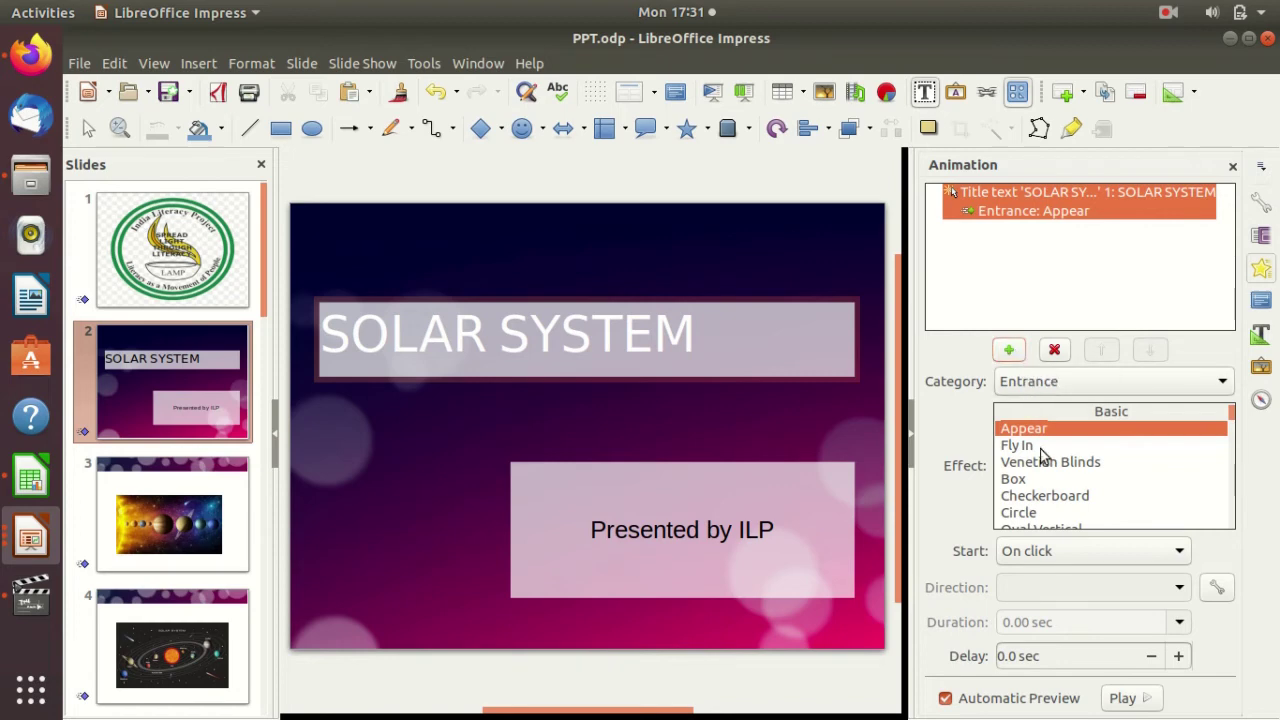
pyautogui.click(1041, 450)
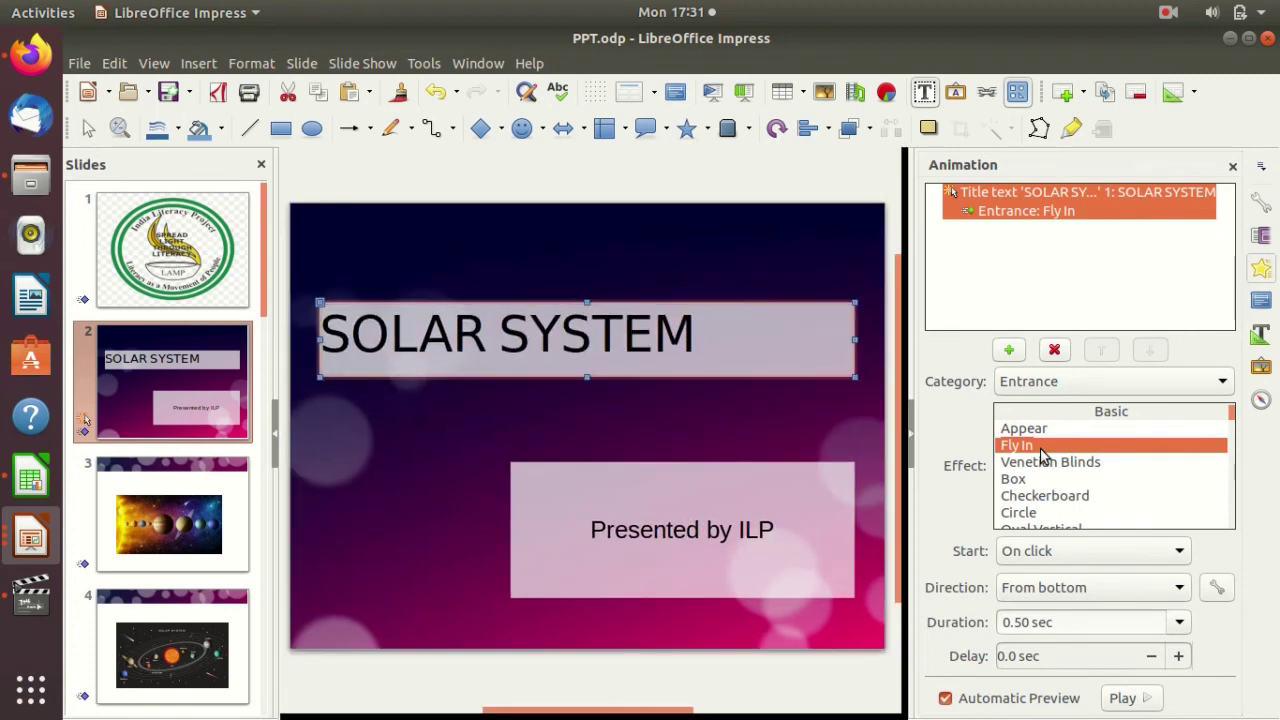
pyautogui.scroll(-1, 1046, 472)
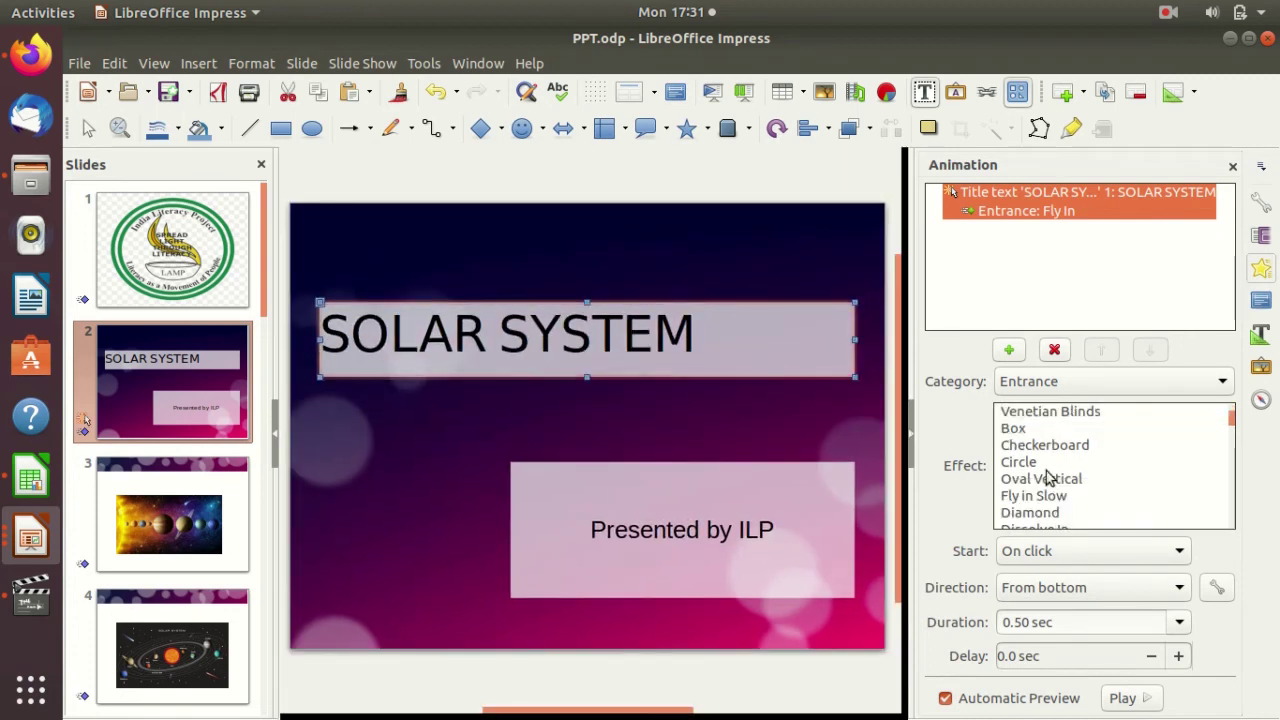
pyautogui.scroll(-2, 1046, 472)
pyautogui.scroll(-2, 1046, 472)
pyautogui.scroll(-2, 1048, 478)
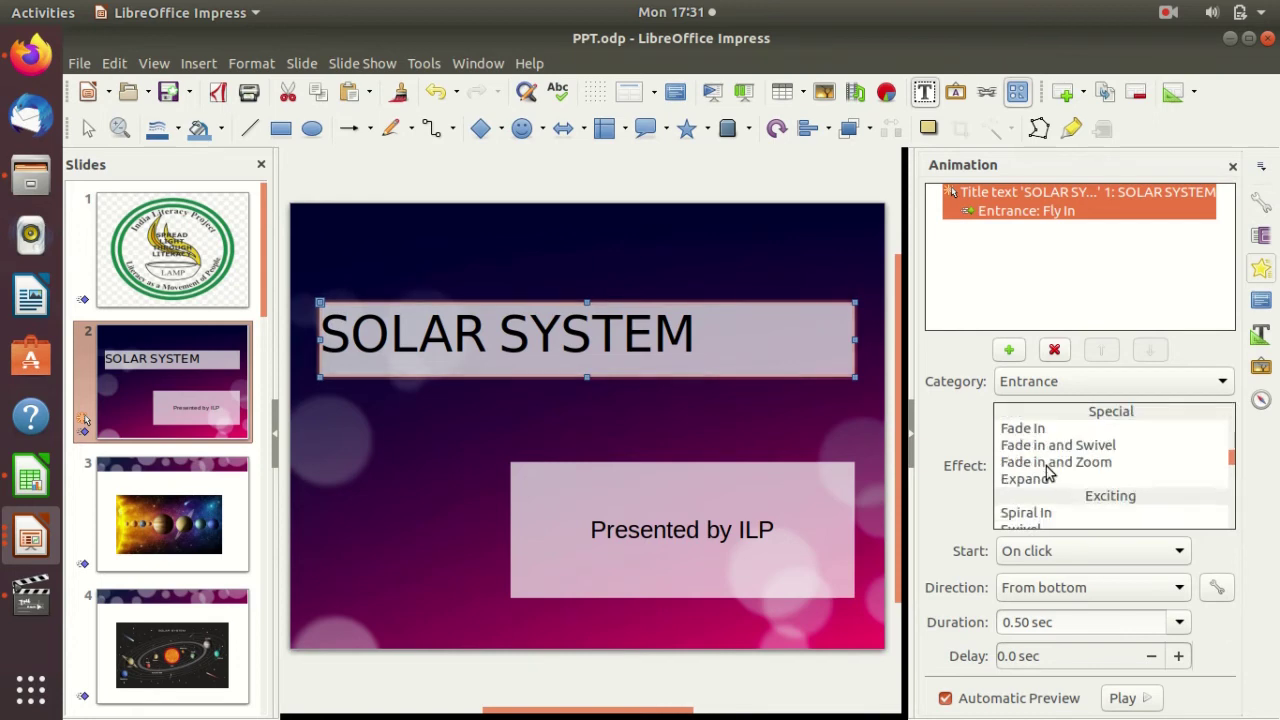
pyautogui.click(1042, 429)
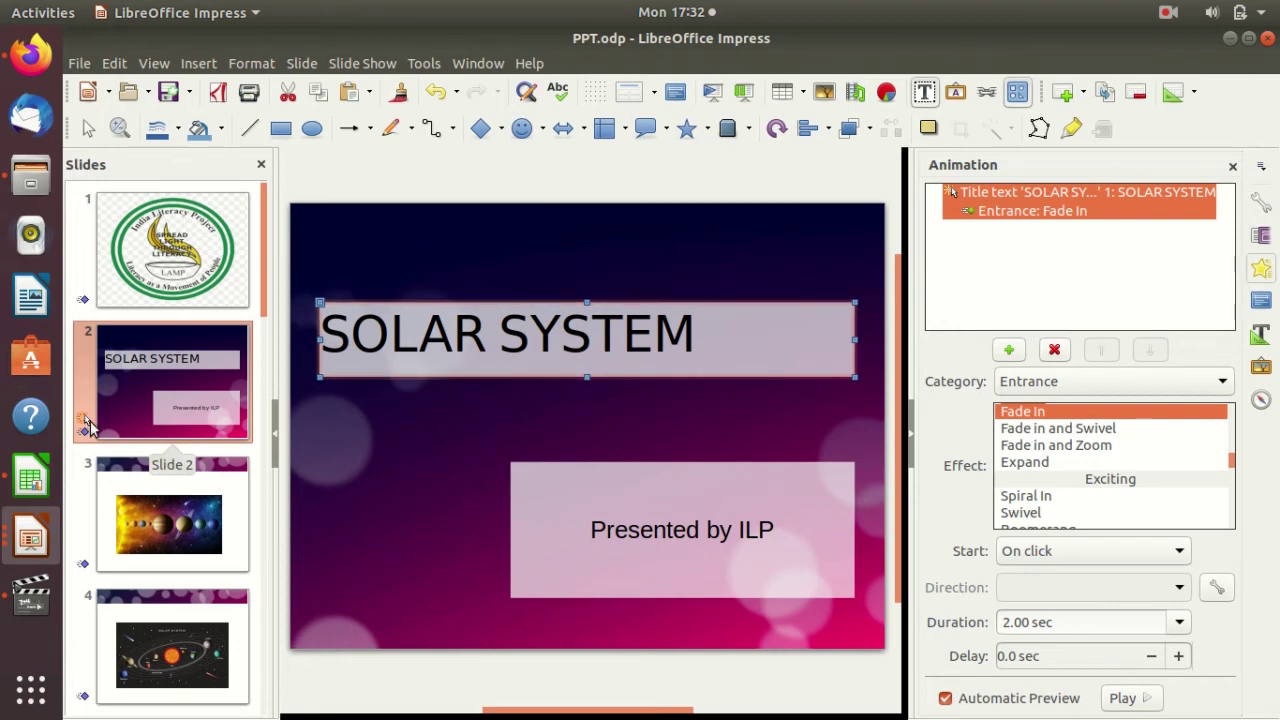
# Step: Add a Box entrance to the Presented by ILP box, then reselect the title
pyautogui.click(688, 485)
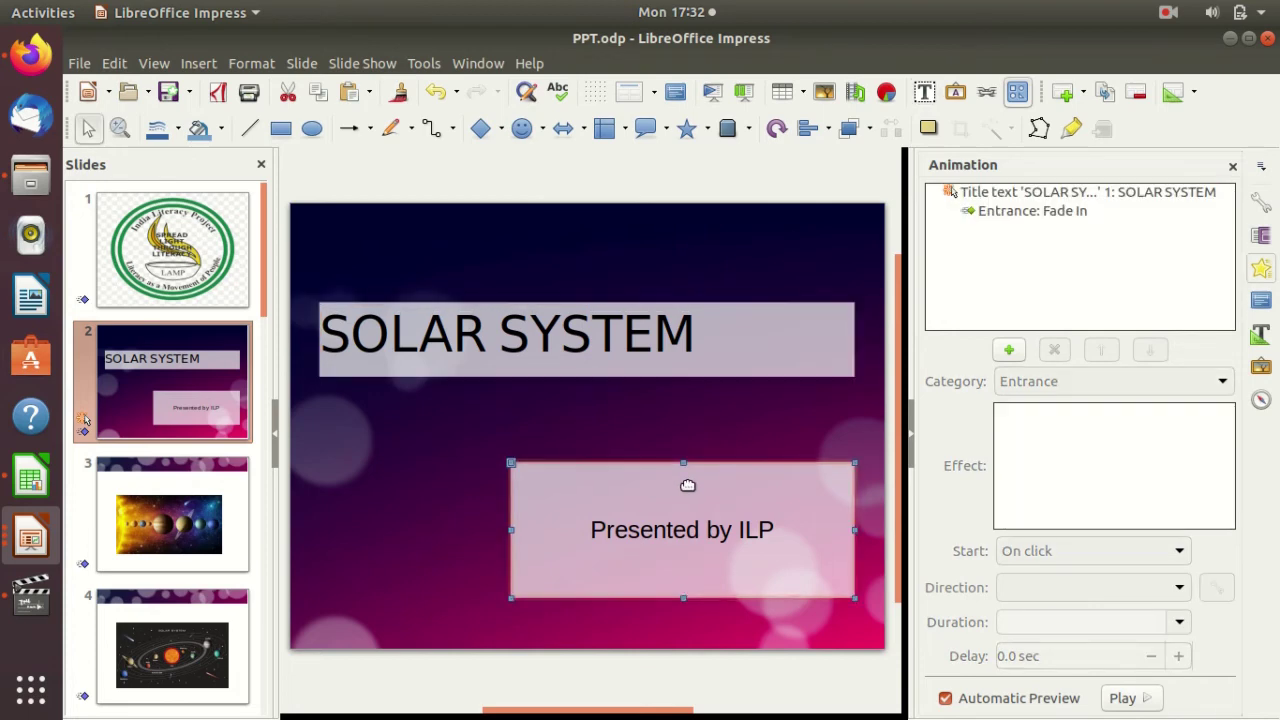
pyautogui.click(1009, 352)
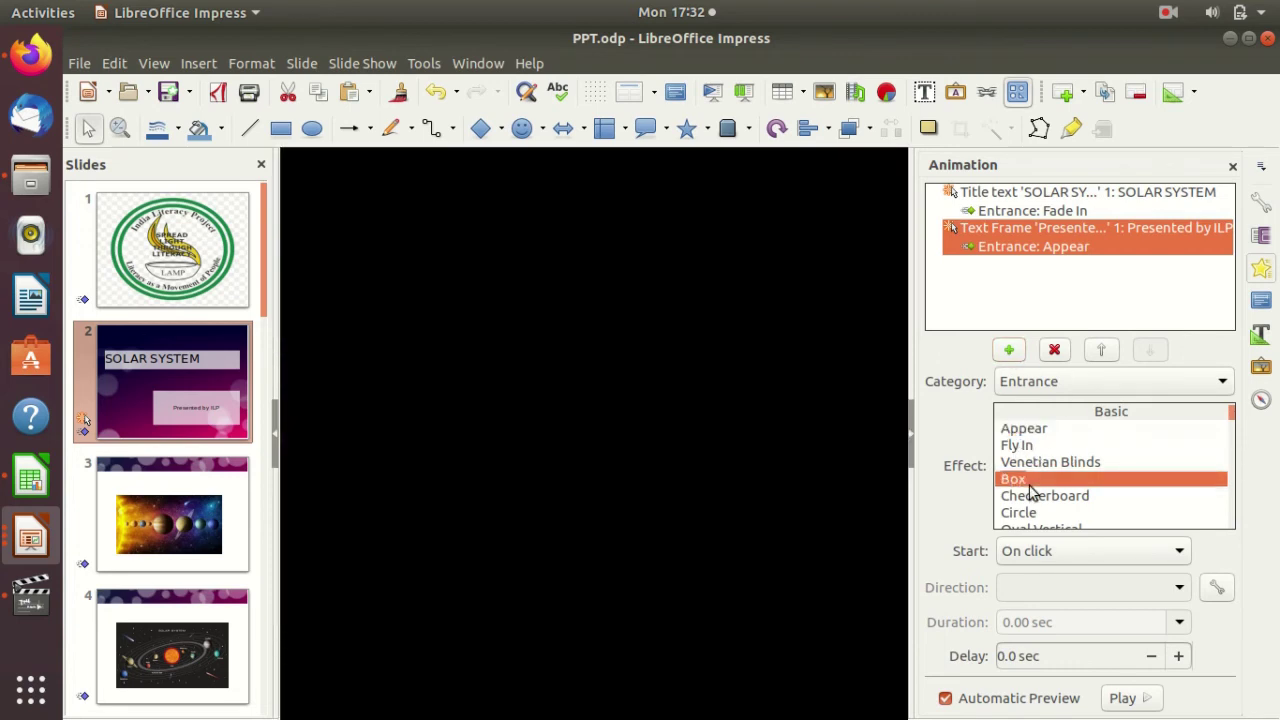
pyautogui.click(1030, 481)
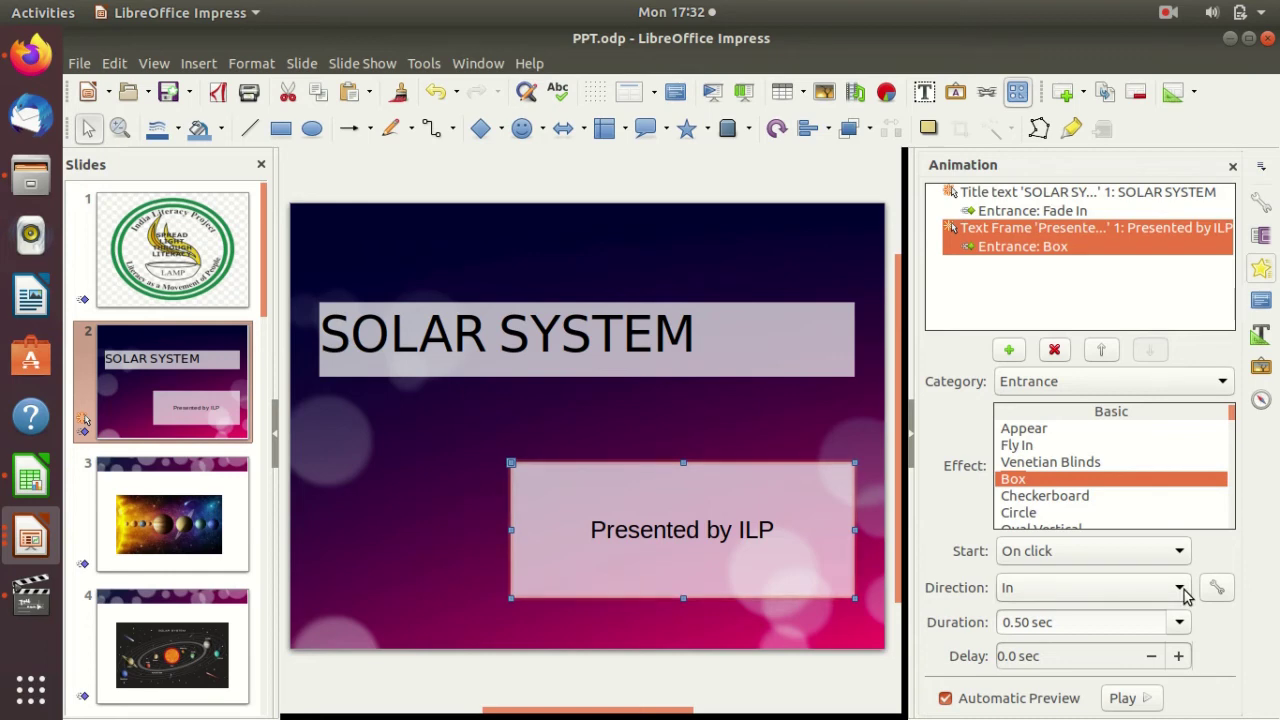
pyautogui.click(637, 364)
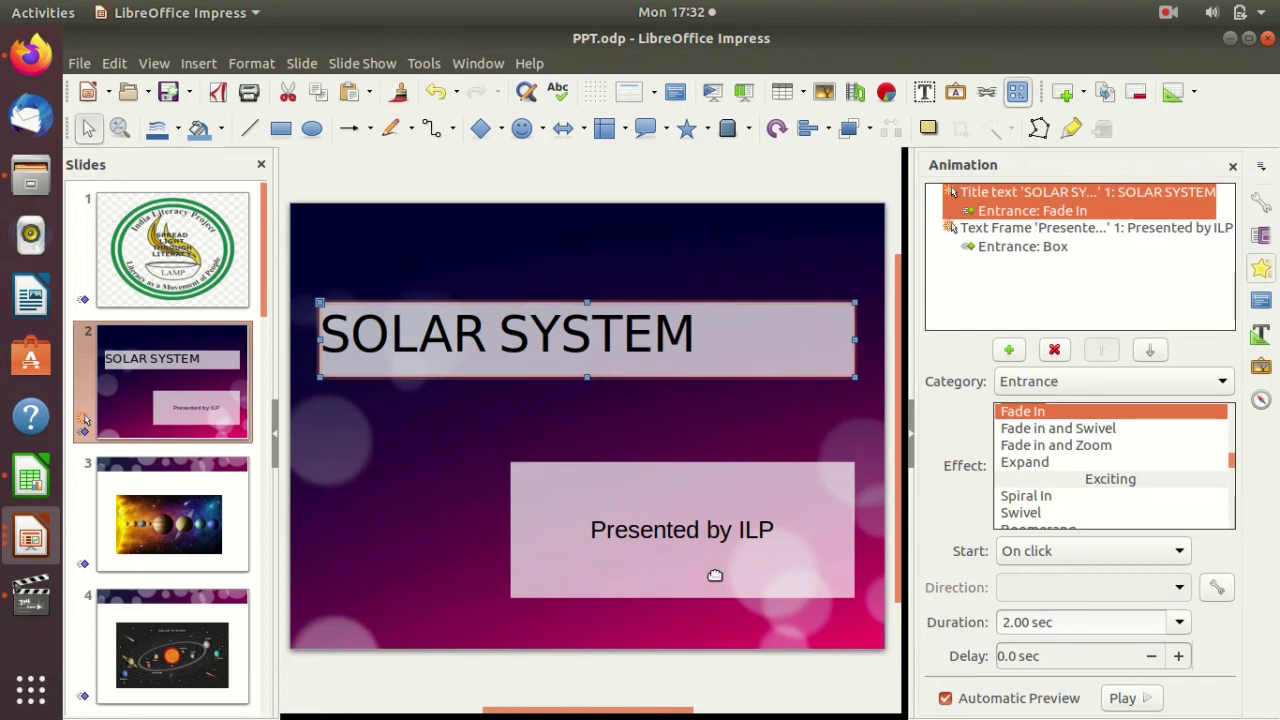
# Step: Reselect the Presented by ILP subtitle and switch its Box direction to Out, then back to In
pyautogui.click(719, 503)
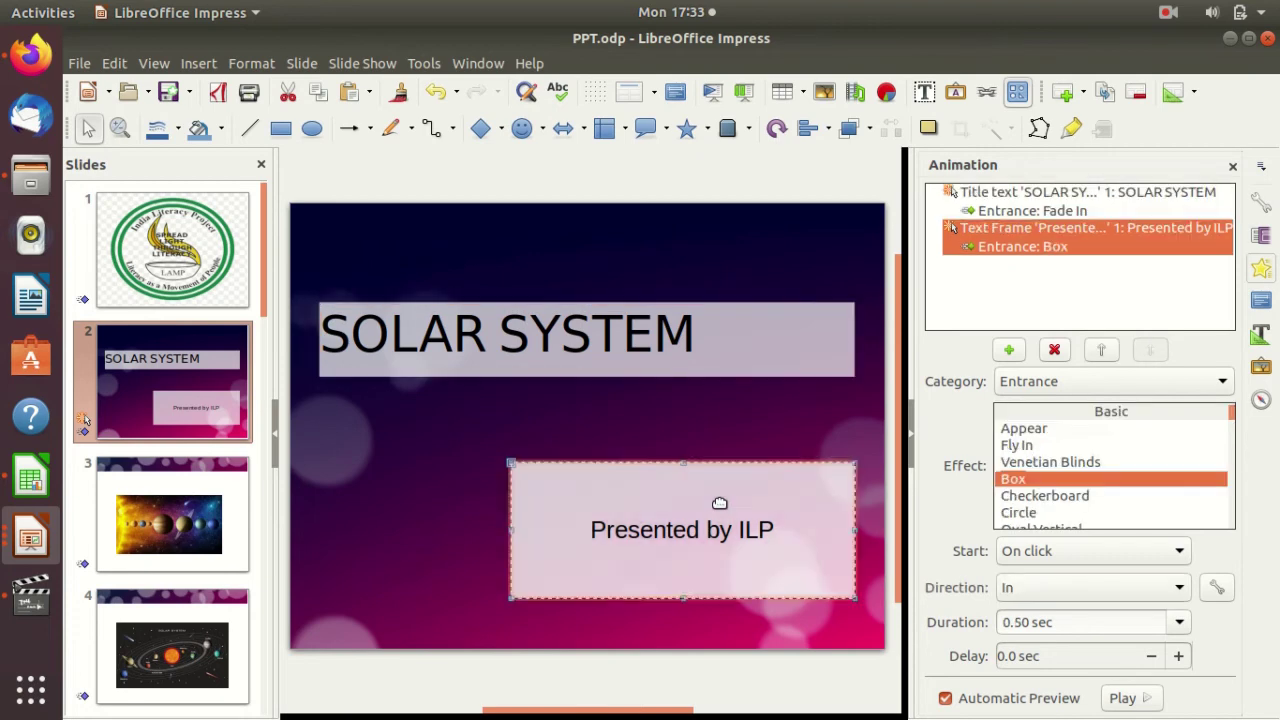
pyautogui.click(1183, 591)
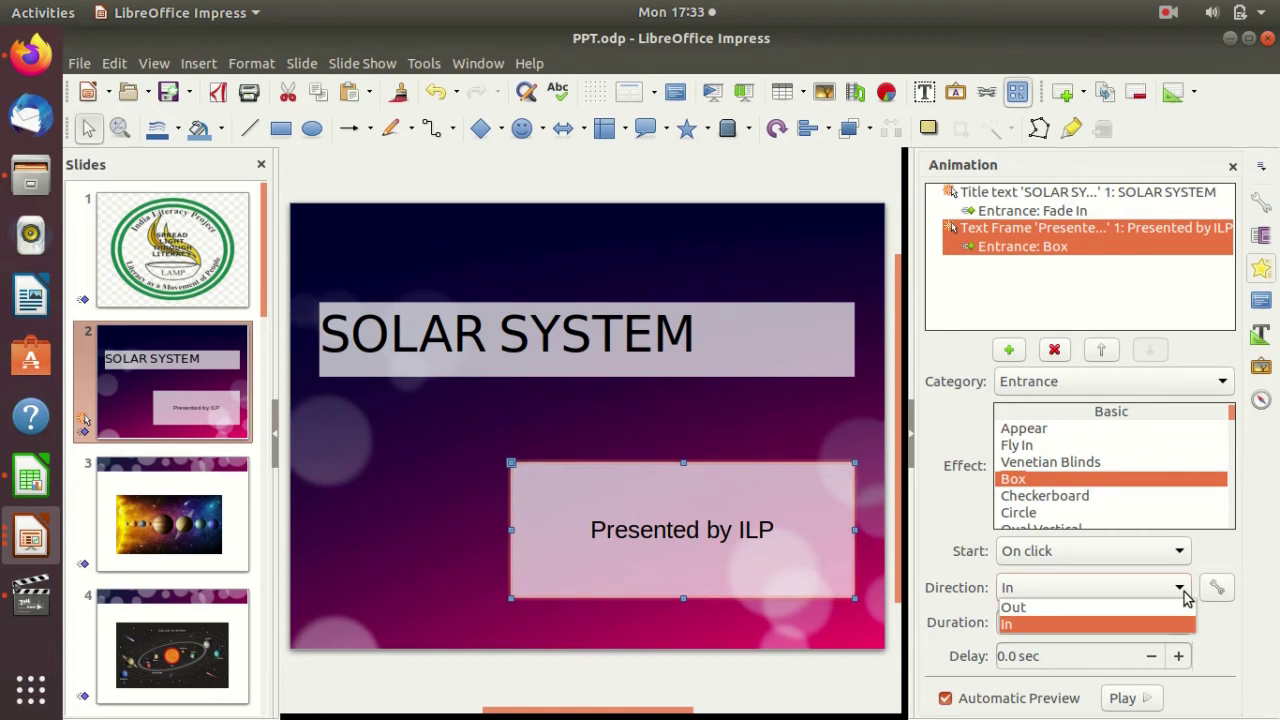
pyautogui.click(1087, 609)
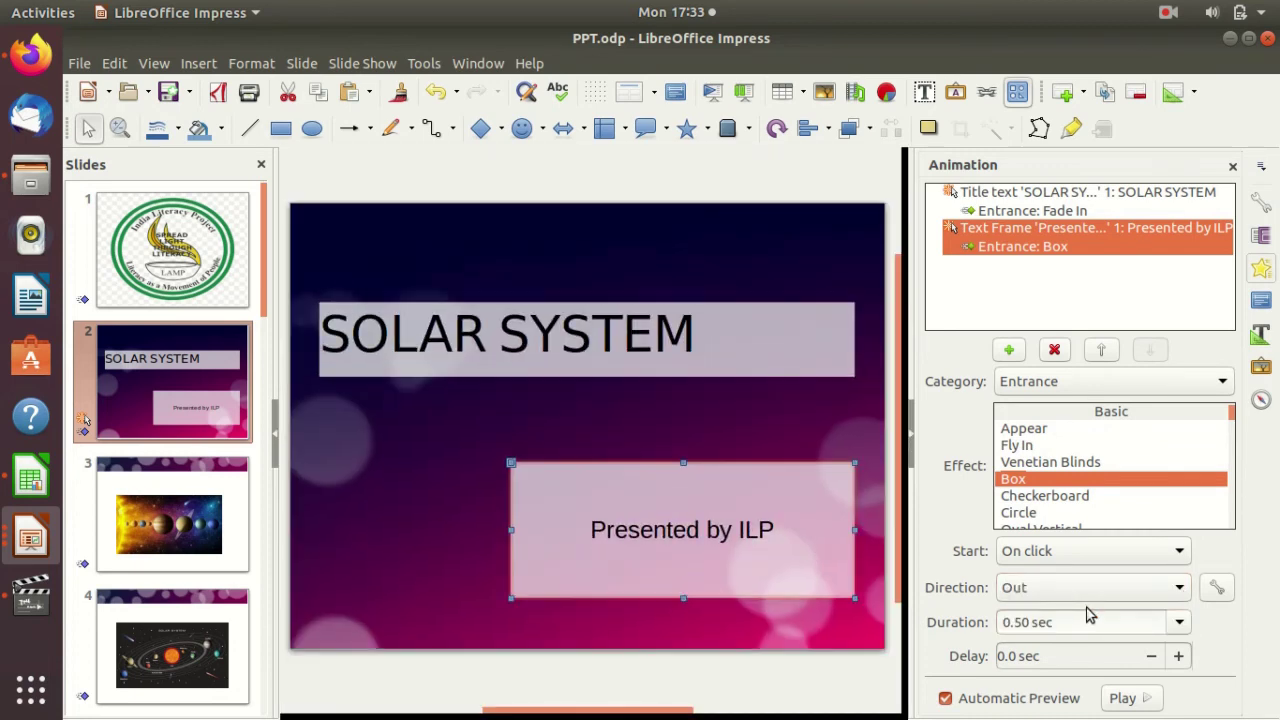
pyautogui.click(1182, 590)
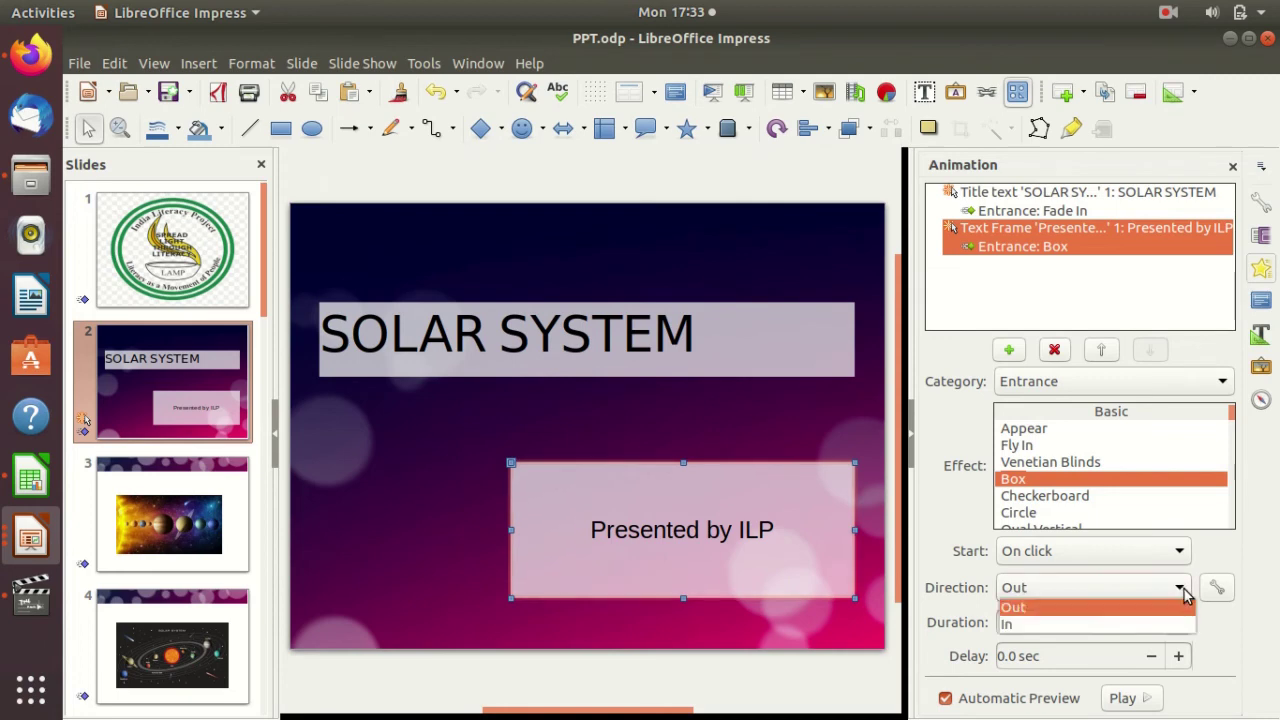
pyautogui.click(1101, 622)
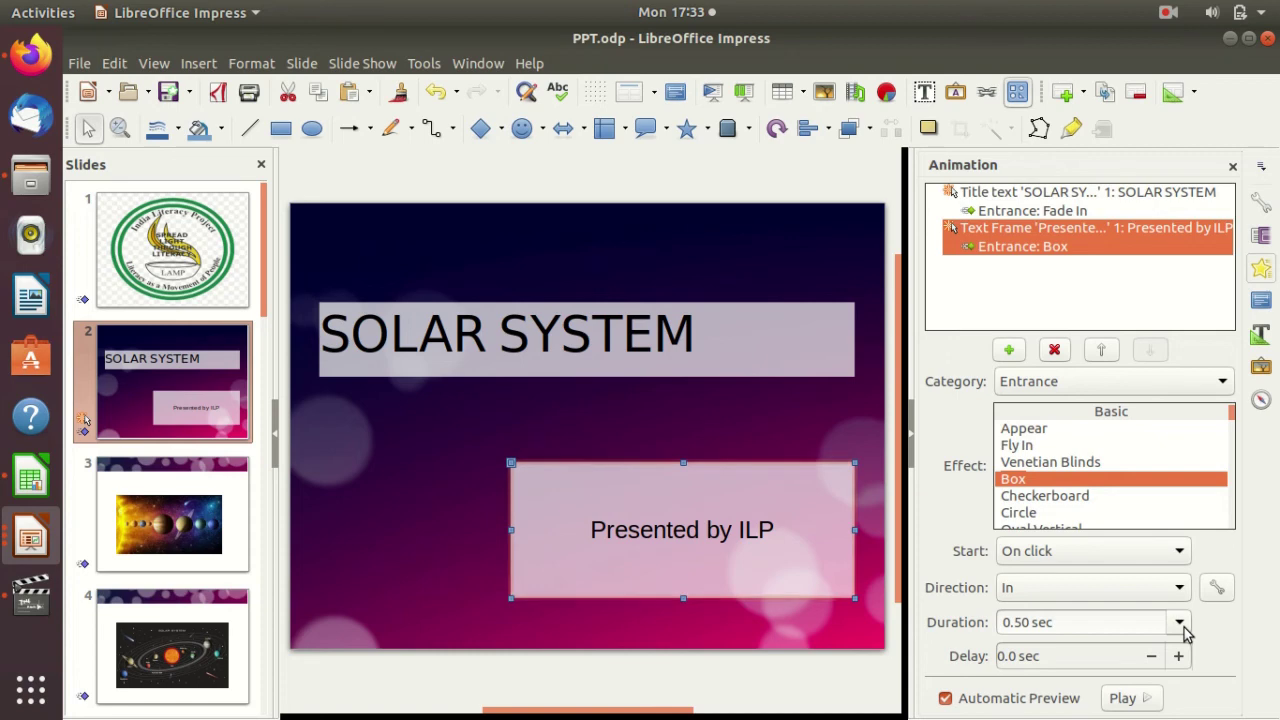
# Step: Try a 3.00 sec duration, keep Start On click, and reapply the Box effect as a preview
pyautogui.click(1180, 624)
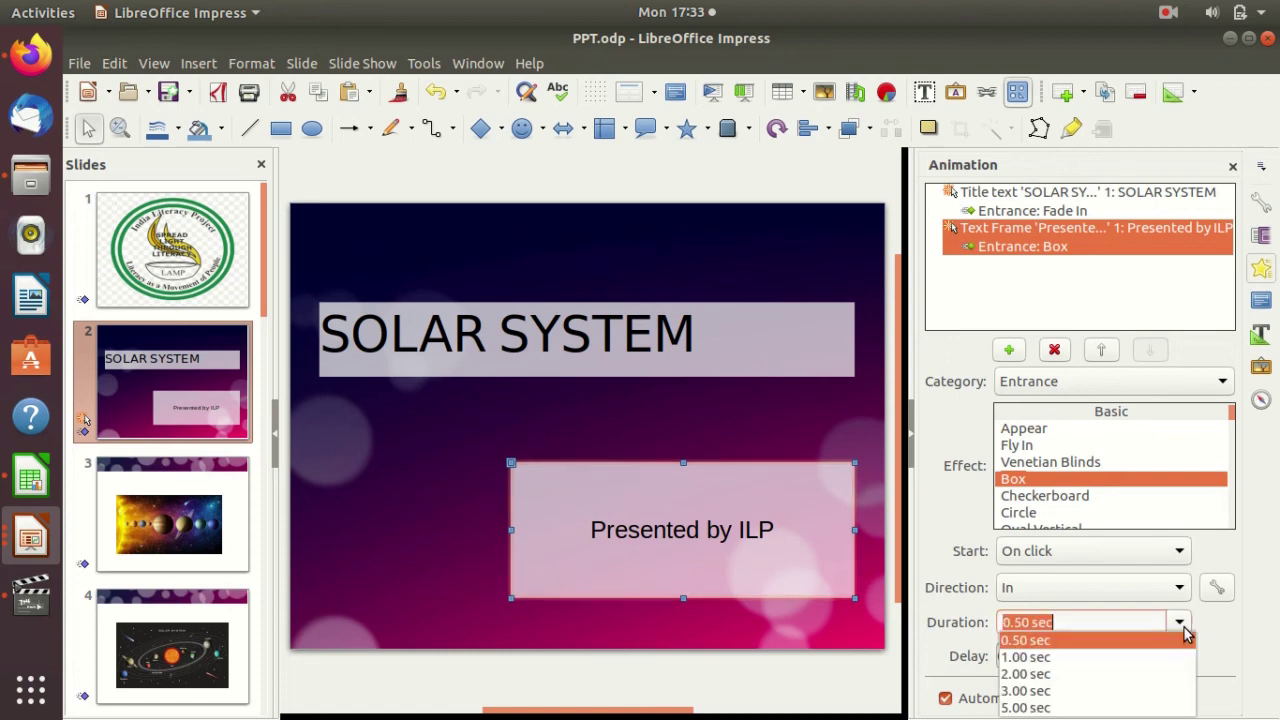
pyautogui.click(1064, 691)
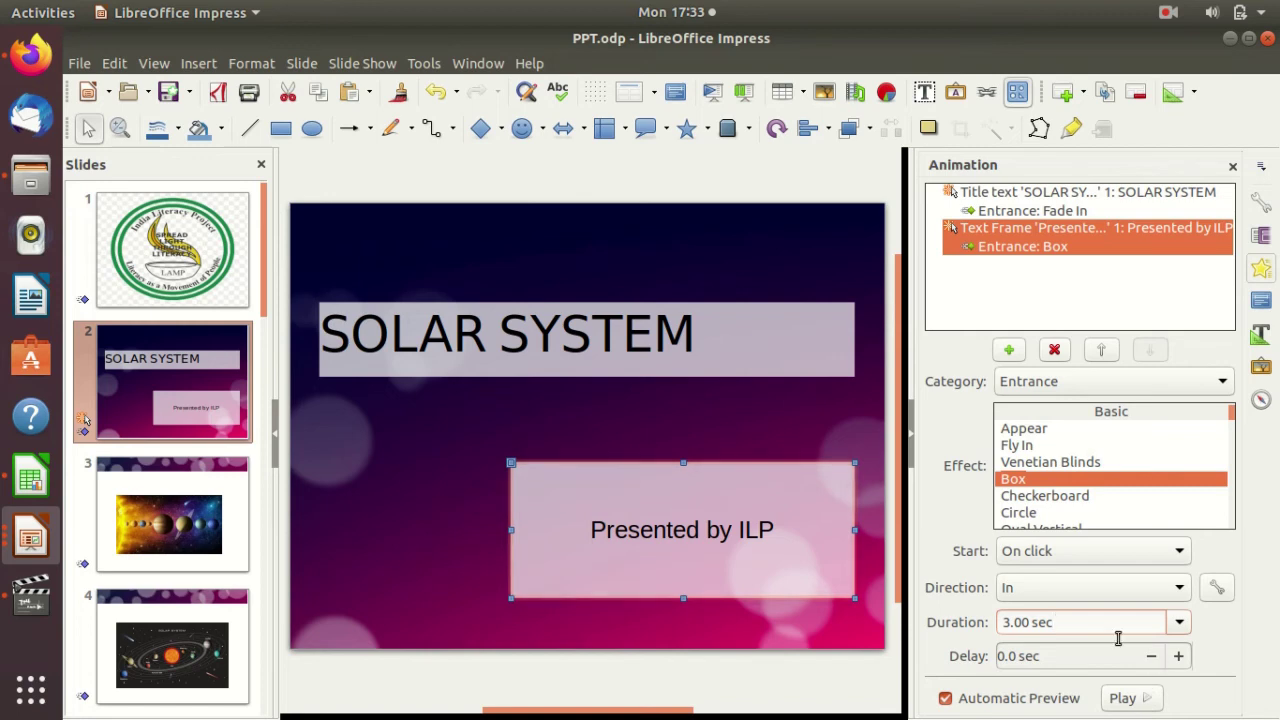
pyautogui.click(1068, 553)
pyautogui.click(1068, 570)
pyautogui.click(1062, 478)
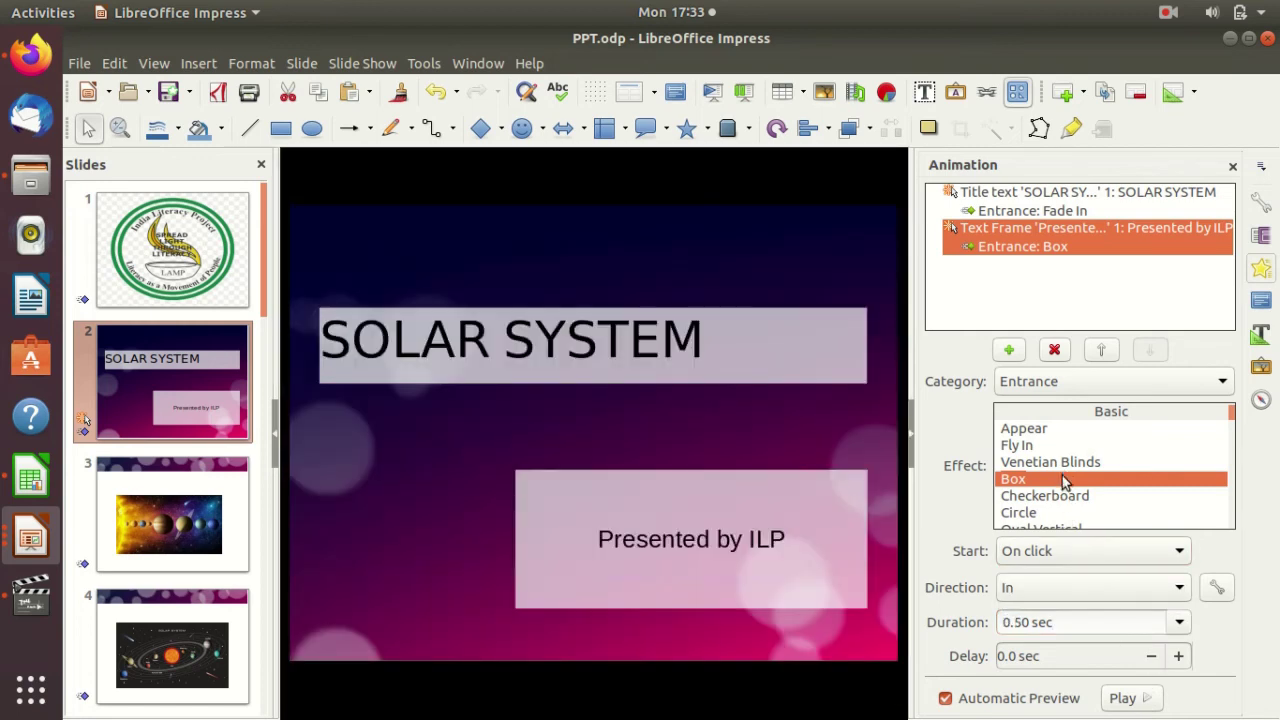
# Step: Raise the subtitle's Box entrance delay to 6.0 sec and replay the animation preview
pyautogui.click(1179, 656)
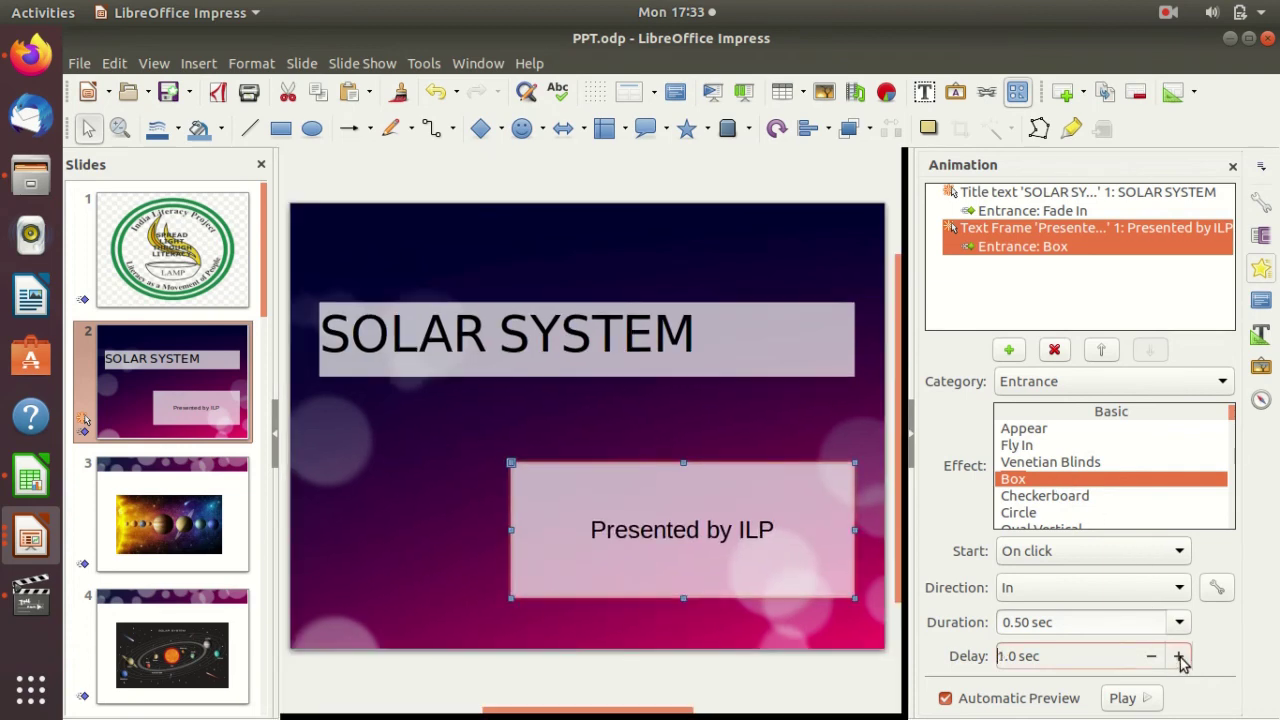
pyautogui.click(1179, 656)
pyautogui.click(1179, 656)
pyautogui.click(1179, 656)
pyautogui.click(1179, 656)
pyautogui.click(1179, 656)
pyautogui.click(1116, 485)
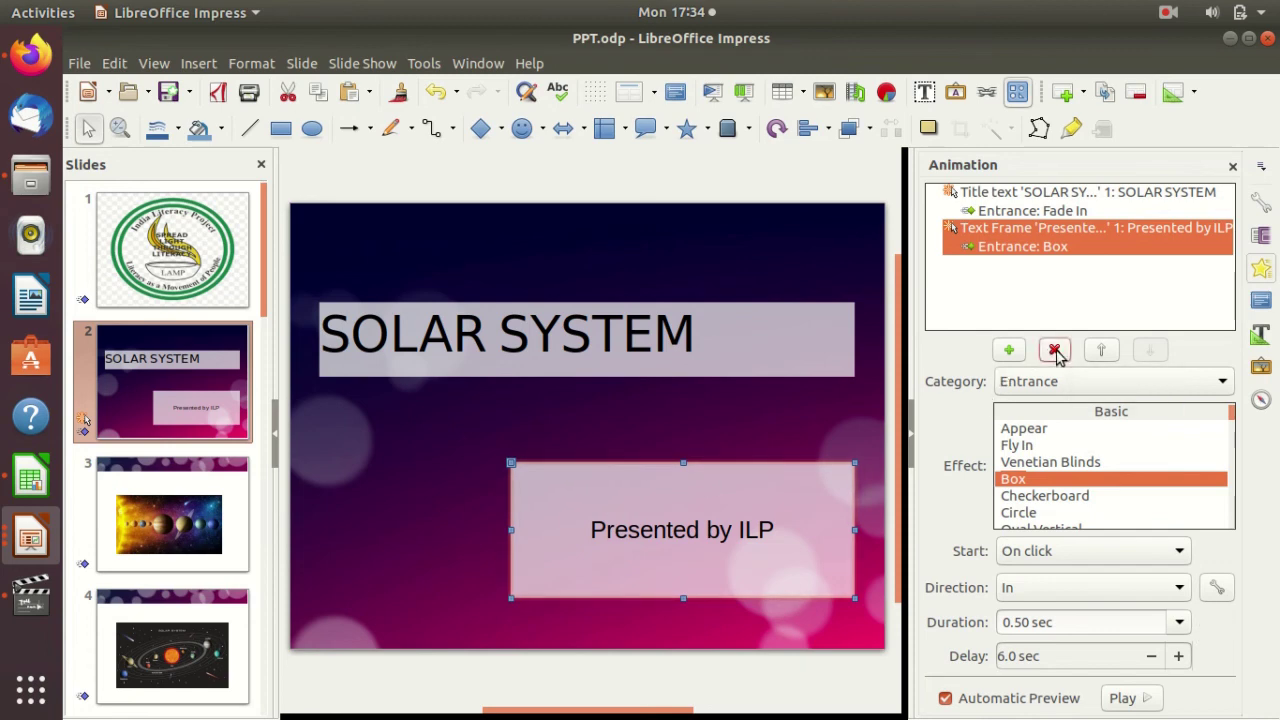
# Step: Remove the subtitle's Box entrance, add Venetian Blinds to Presented by ILP instead, then return to slide 1
pyautogui.click(1055, 350)
pyautogui.click(633, 343)
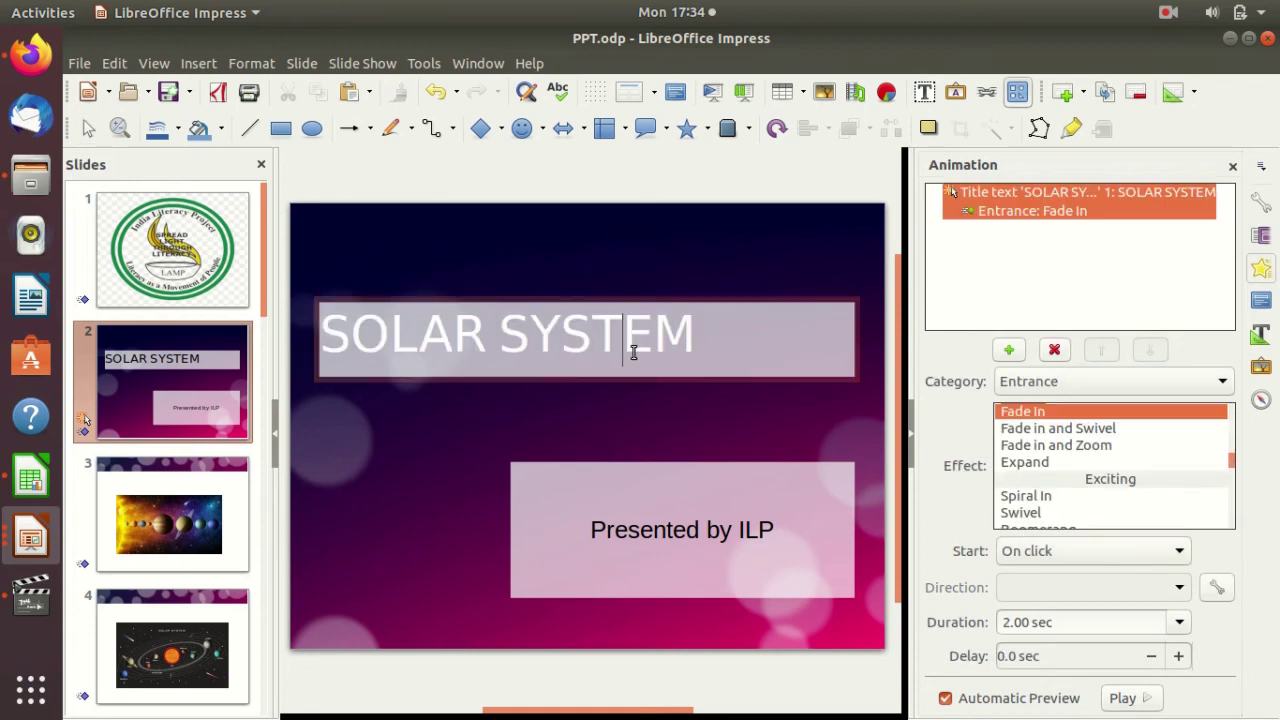
pyautogui.click(783, 545)
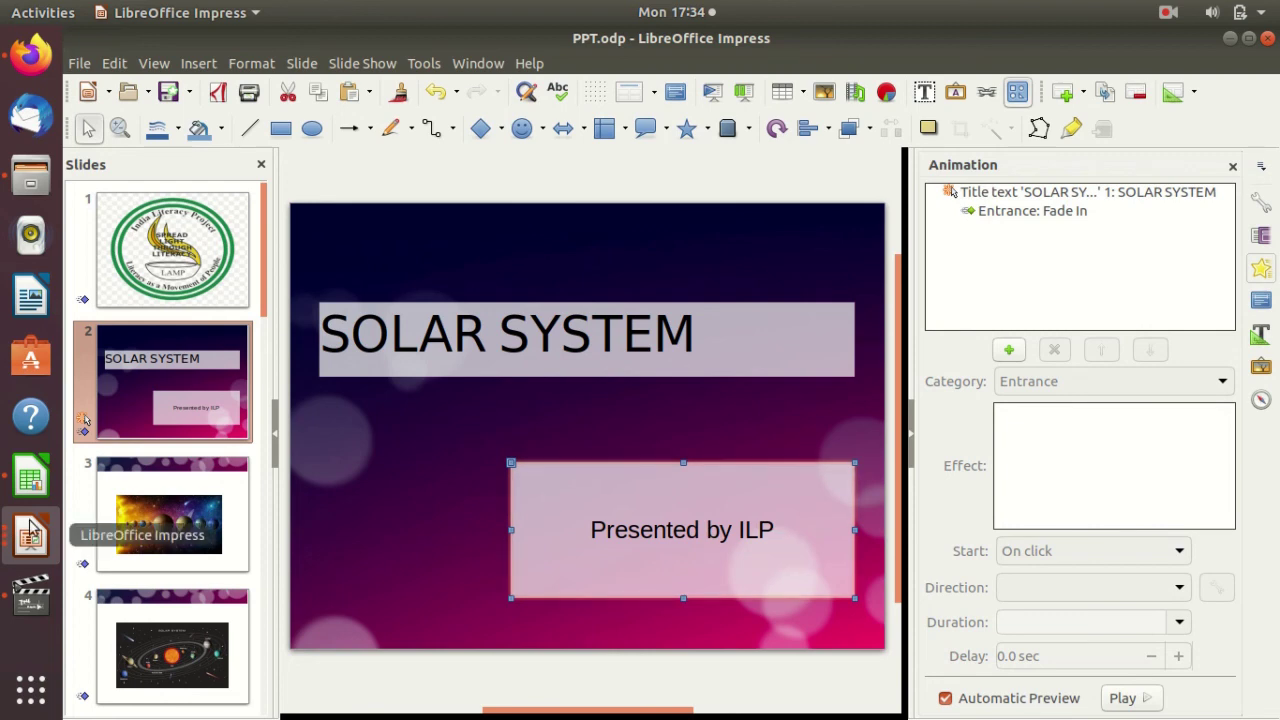
pyautogui.click(1008, 350)
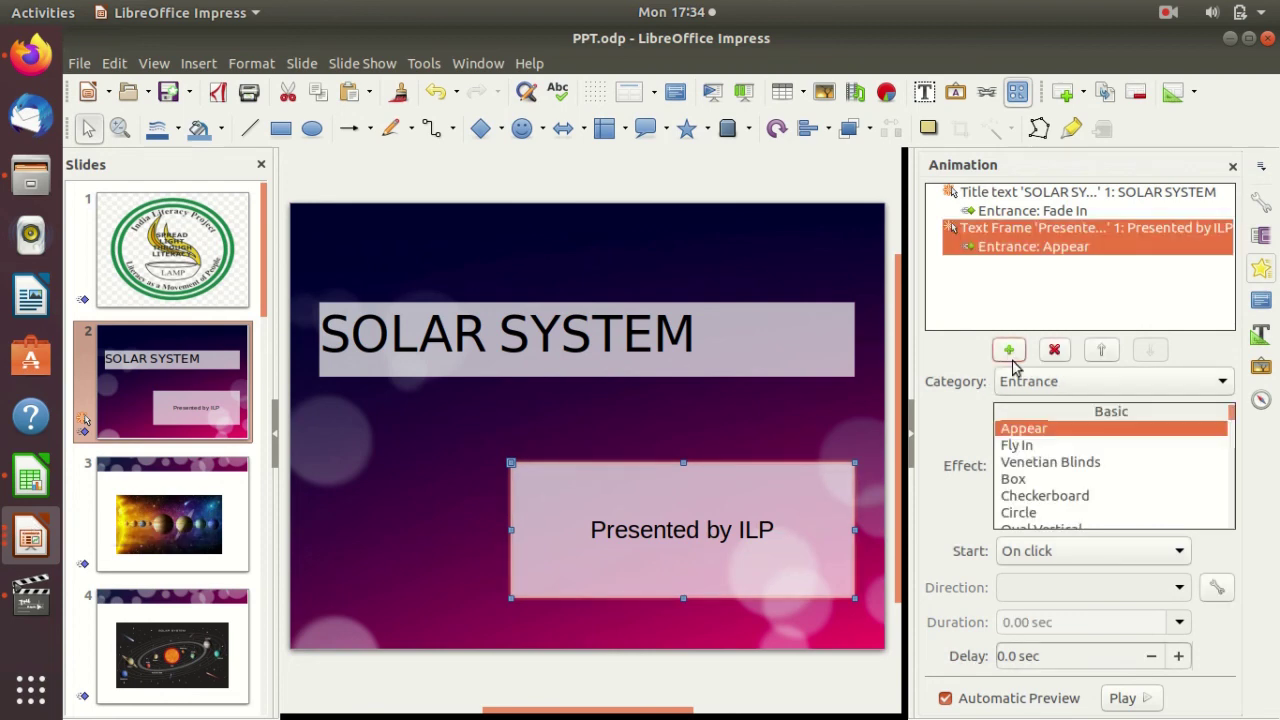
pyautogui.click(1044, 480)
pyautogui.click(1043, 463)
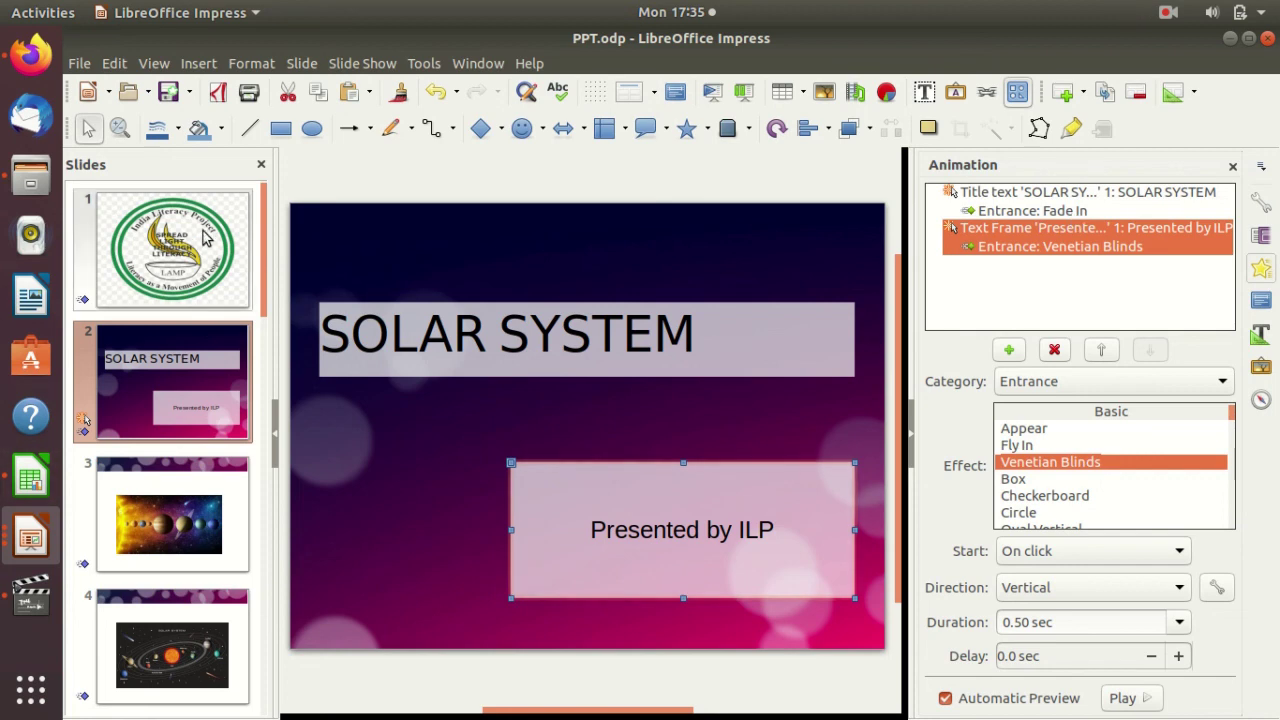
pyautogui.click(165, 265)
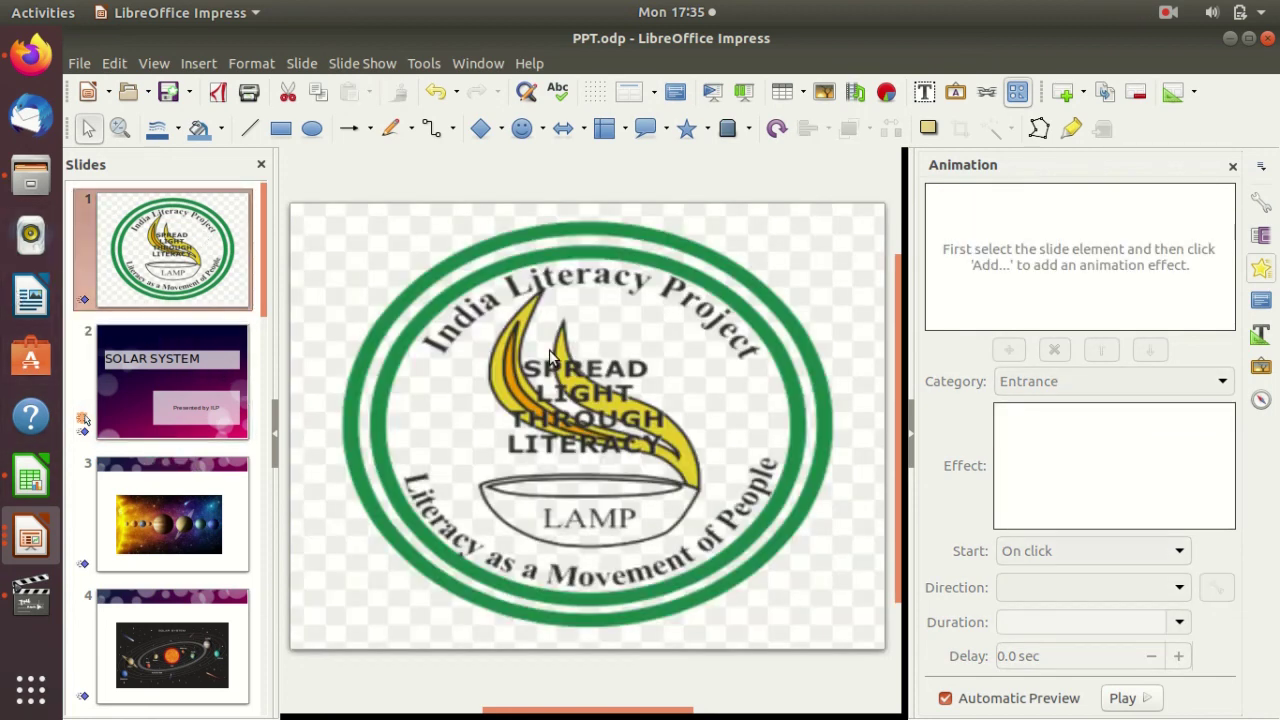
# Step: Show slide 1's Right to Left, 2.00 sec transition settings and start the slideshow from it
pyautogui.click(170, 385)
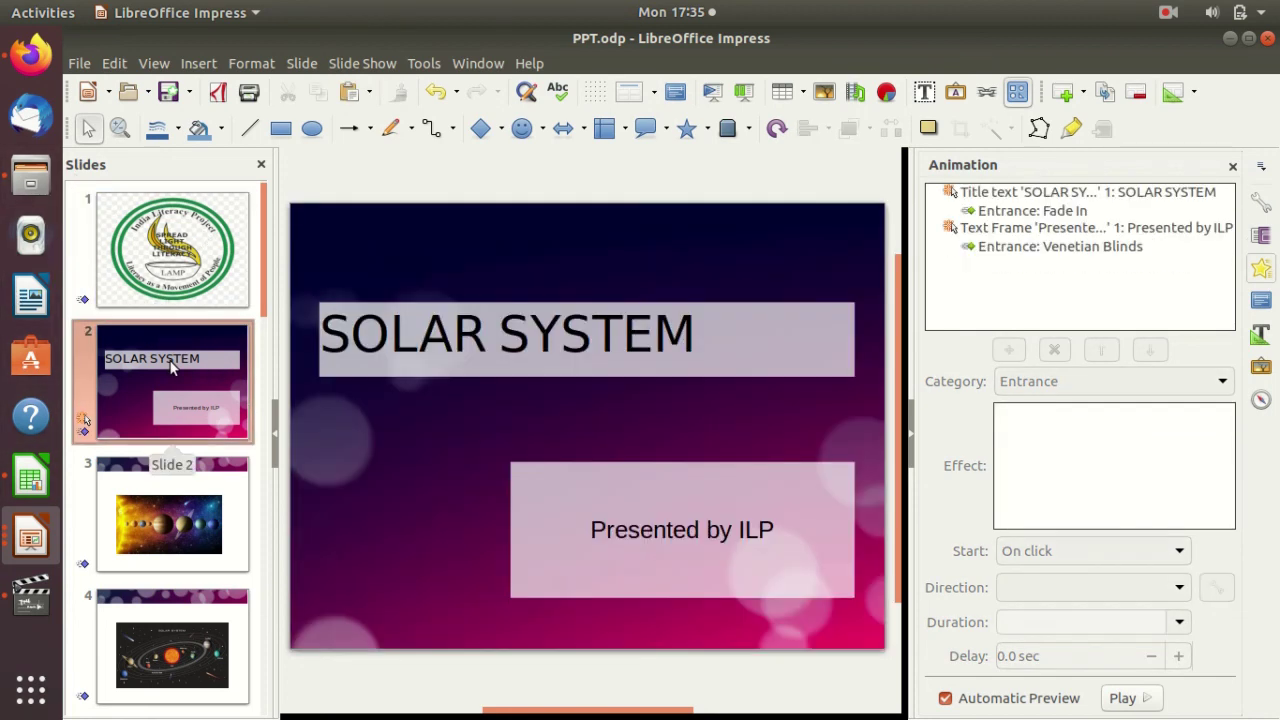
pyautogui.click(178, 300)
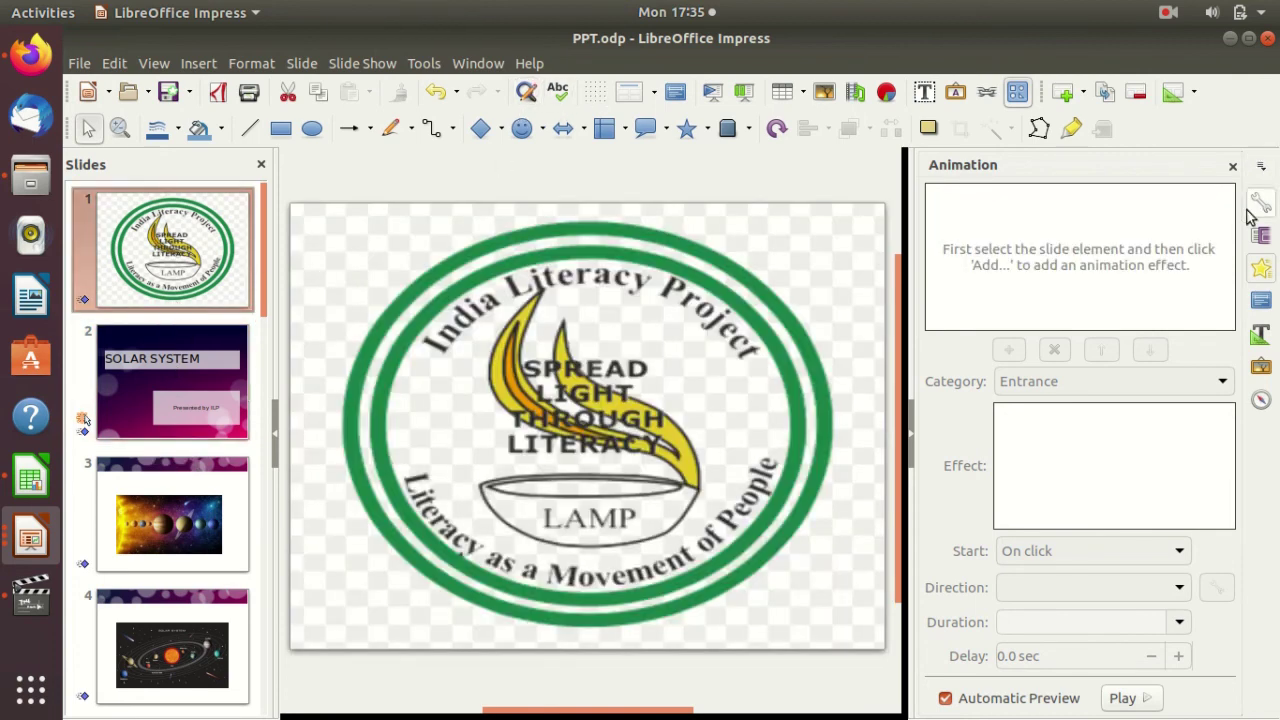
pyautogui.click(1261, 235)
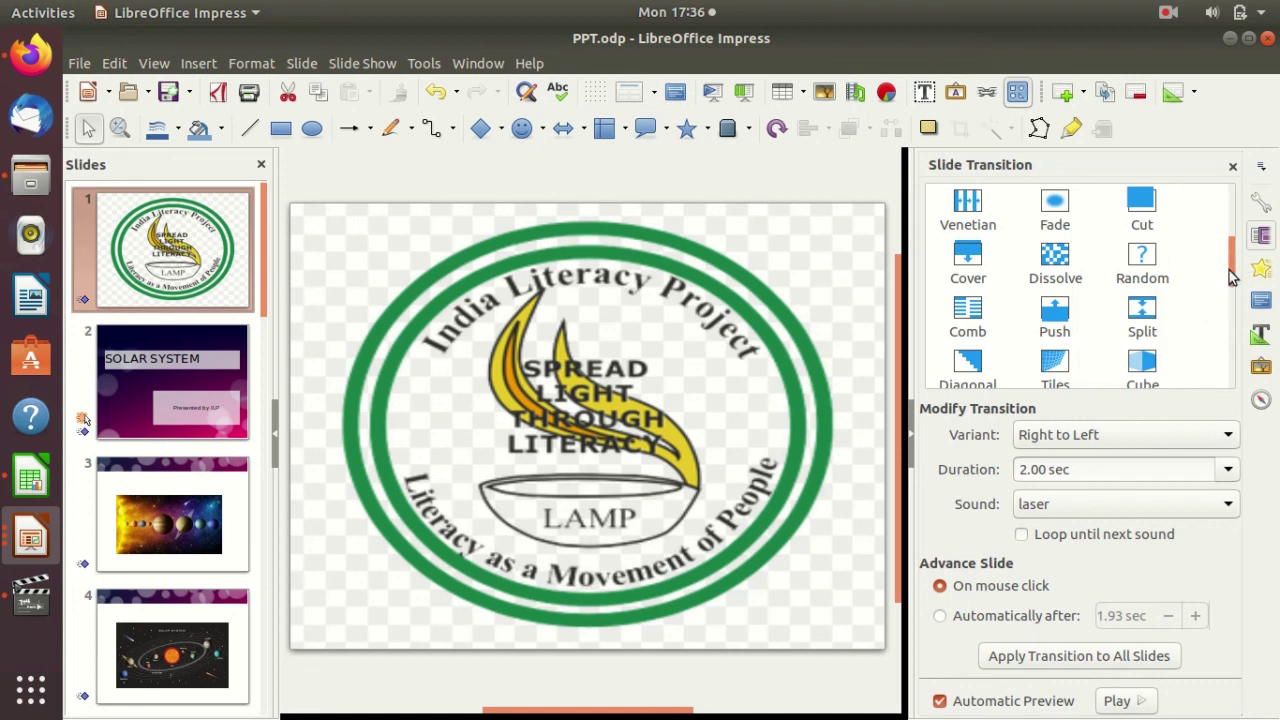
pyautogui.moveTo(1236, 272); pyautogui.dragTo(1237, 323)
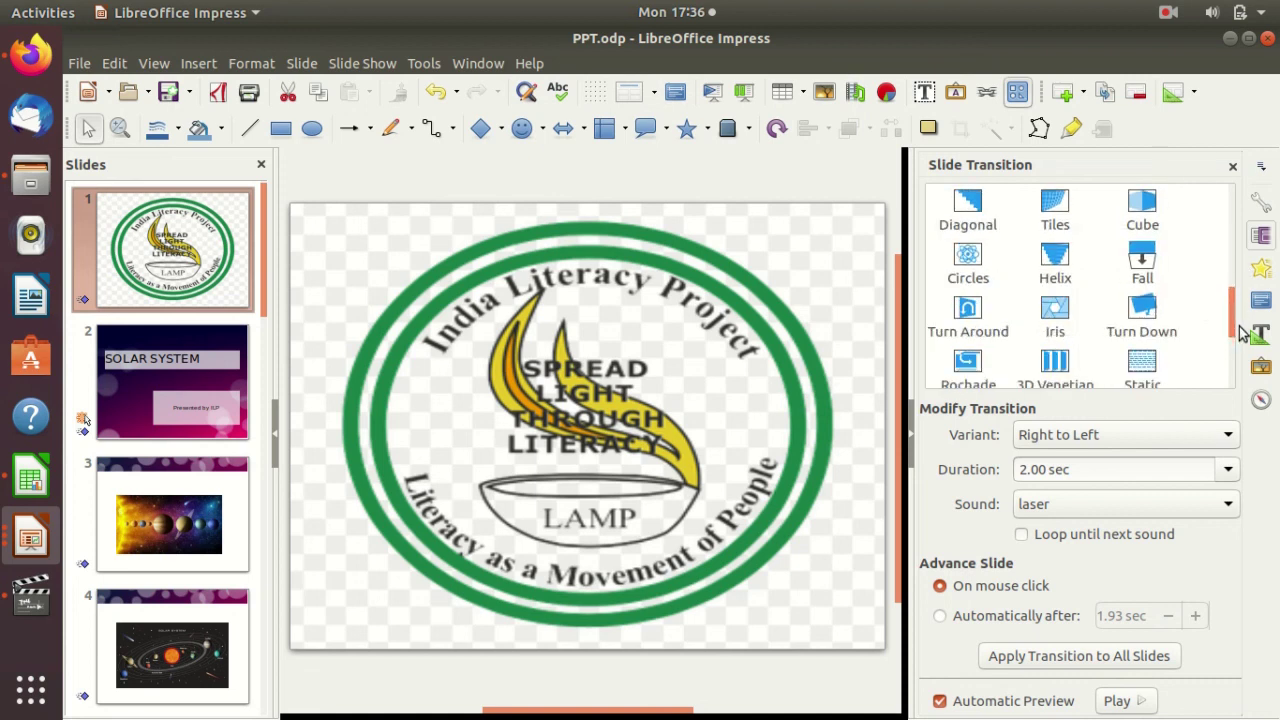
pyautogui.click(741, 95)
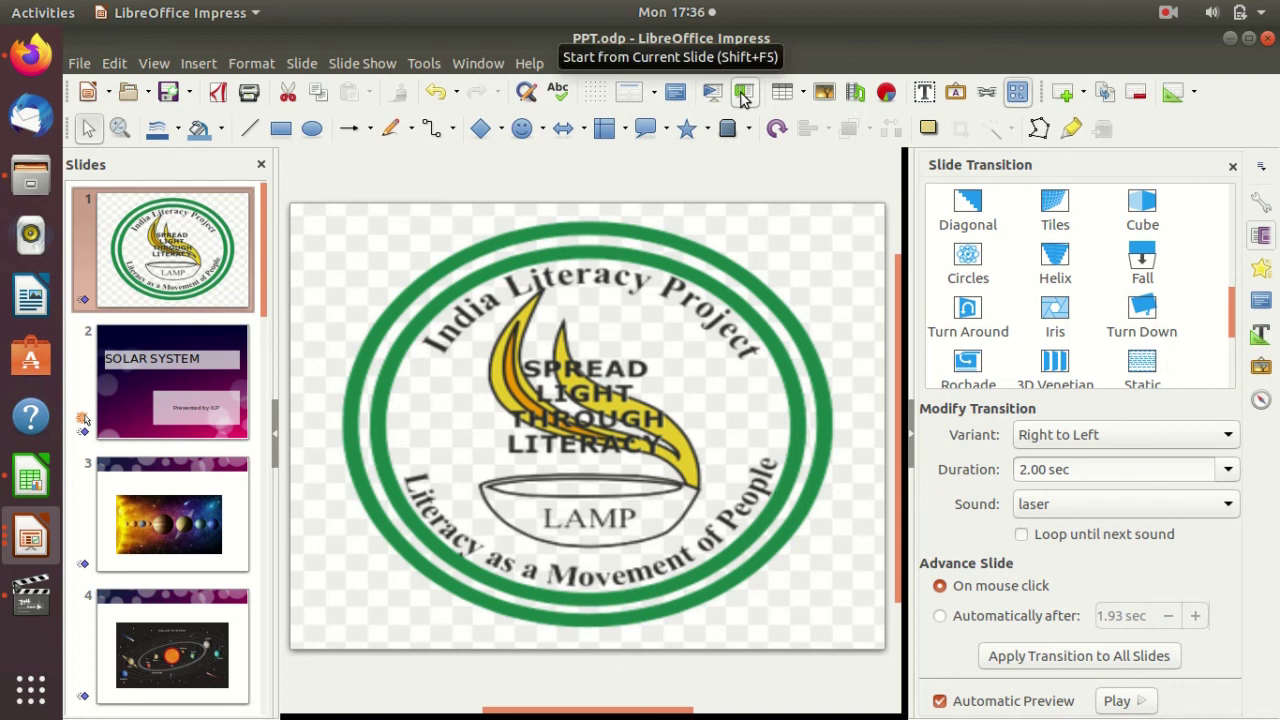